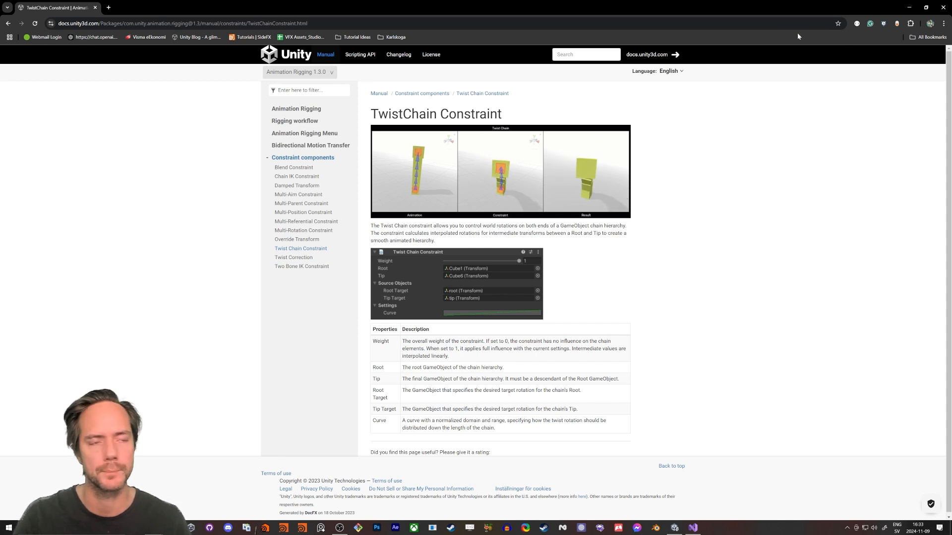
- Switch to the Unity editor and rotate Tip_Target in play mode to test the twist on the walking character
left_click(909, 8)
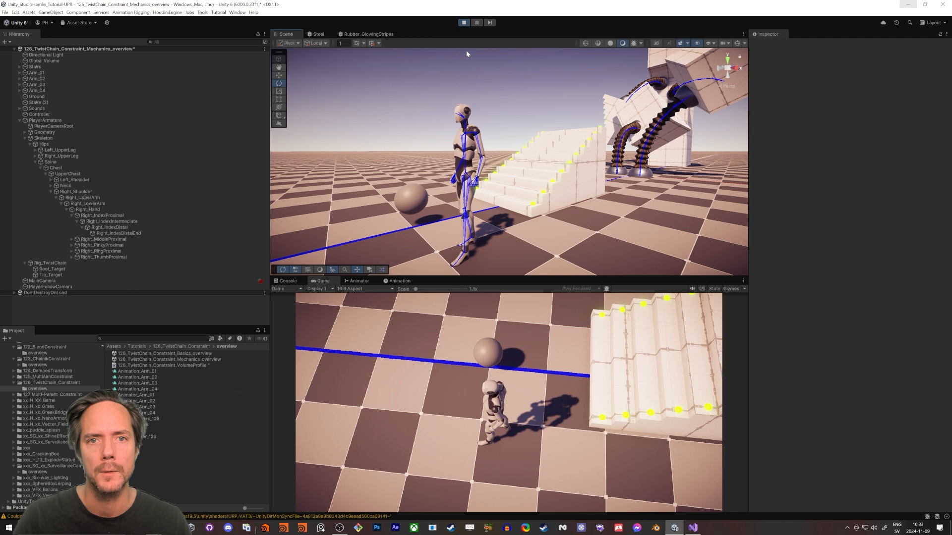
left_click(52, 274)
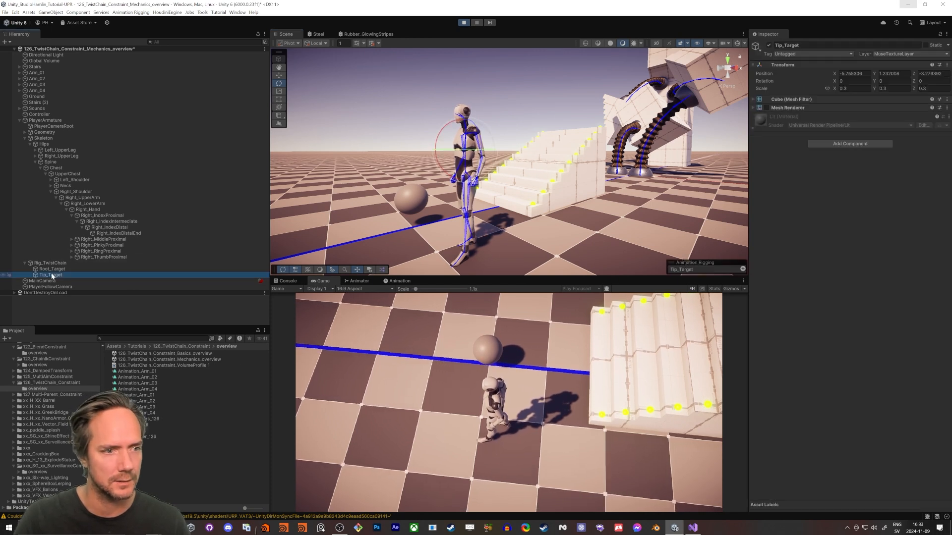
left_click_drag(443, 131, 440, 159)
key("w")
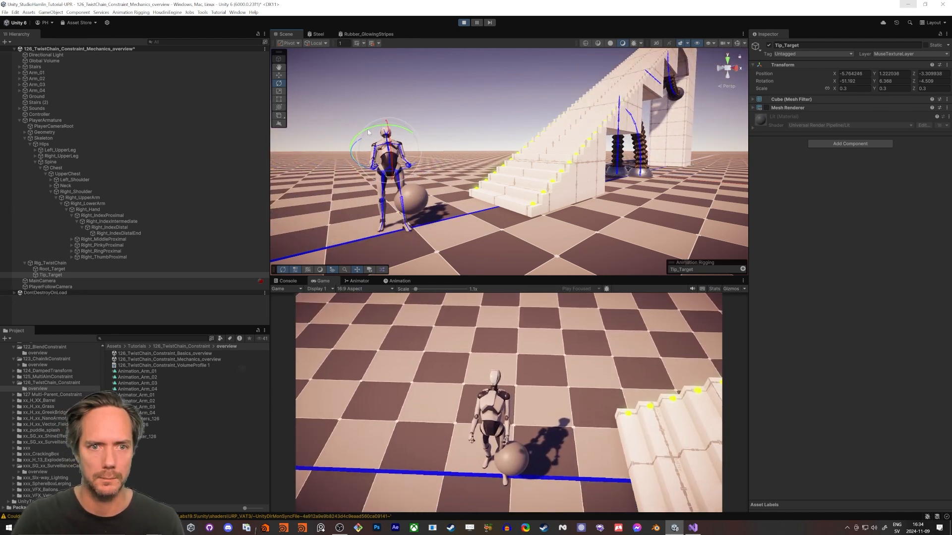
left_click_drag(372, 128, 404, 157)
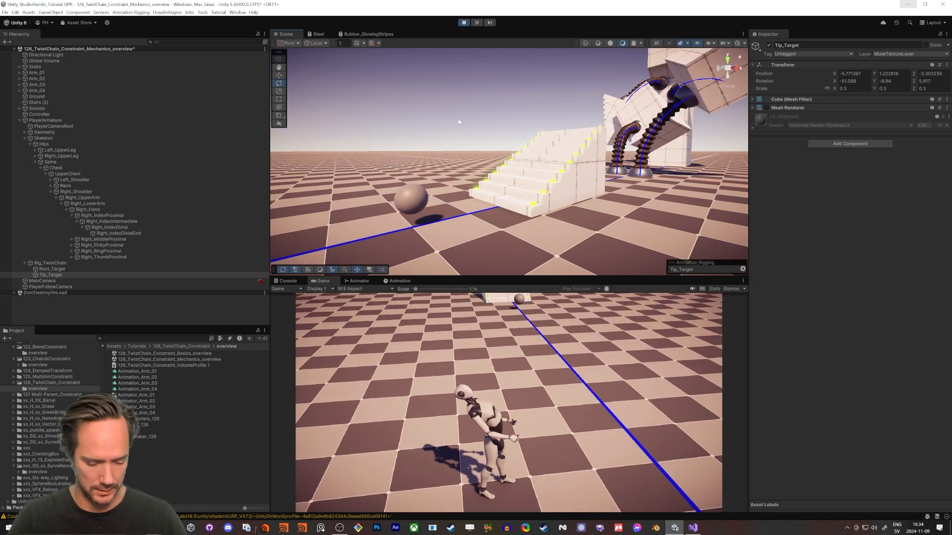
right_click_drag(458, 122, 411, 109)
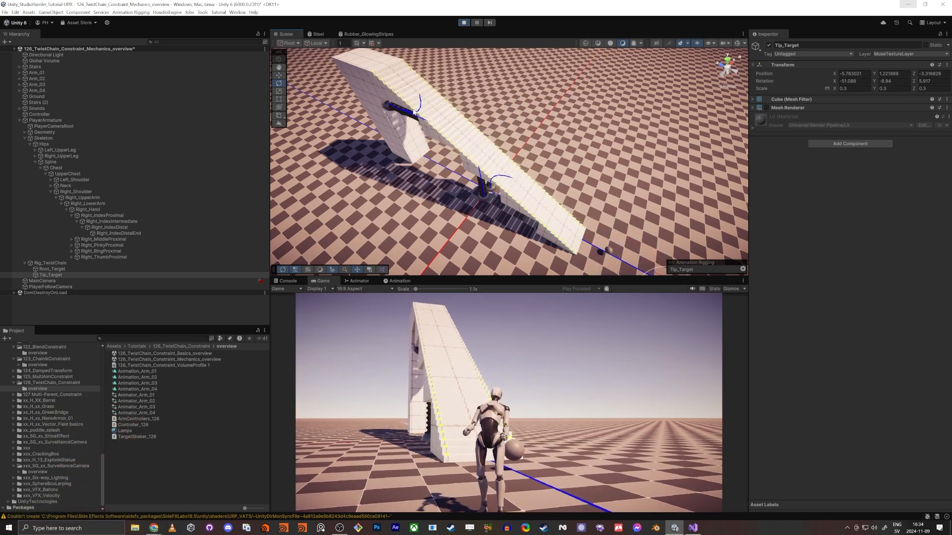
- Exit play mode and open the 126_TwistChain_Constraint scene, saving the changes to the current scene
key("ctrl+p")
left_click(164, 347)
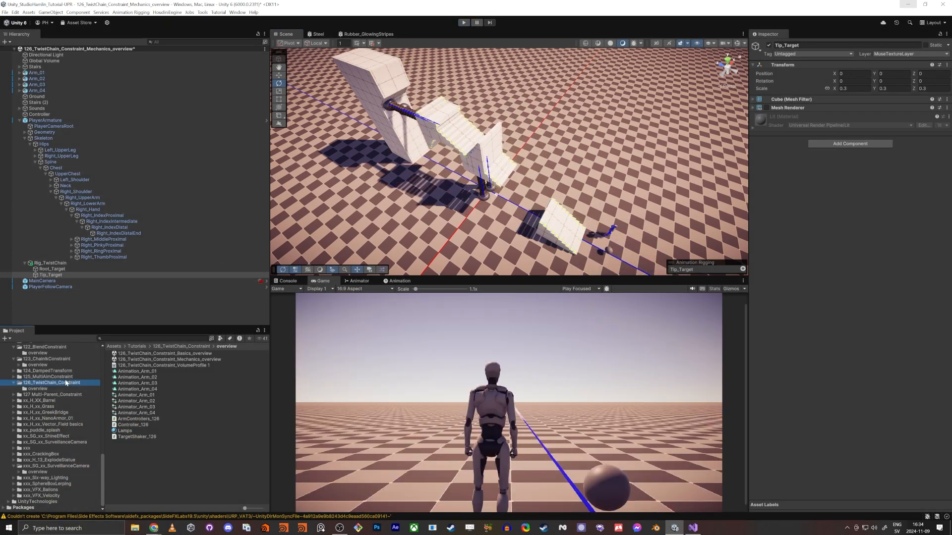
double_click(142, 360)
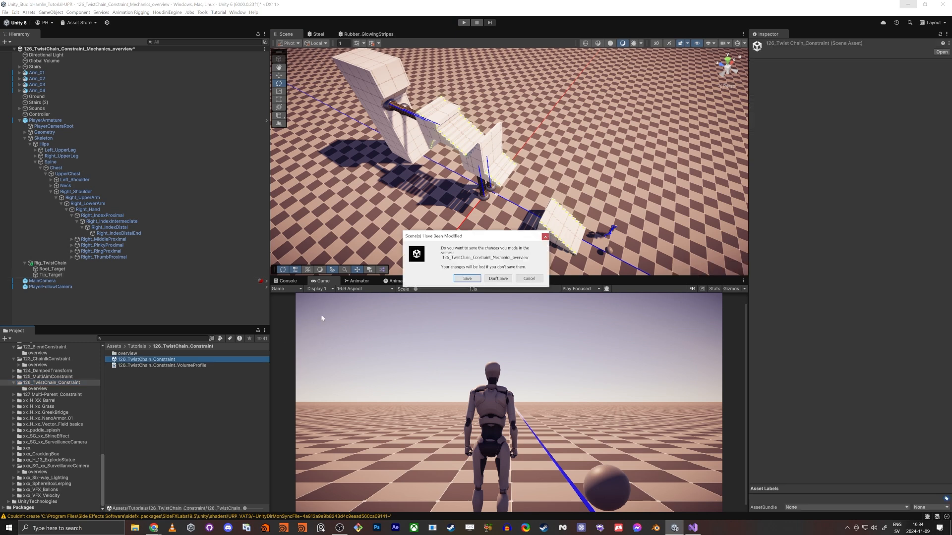
left_click(462, 280)
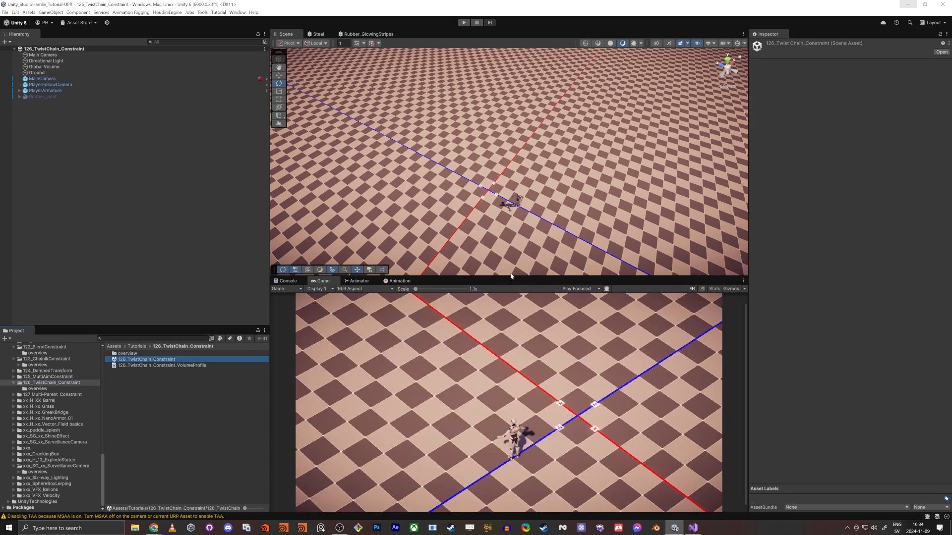
- Enlarge the Scene view around the robot character and display the PlayerArmature's animation keyframes
left_click_drag(505, 275, 511, 351)
right_click_drag(506, 303, 553, 228)
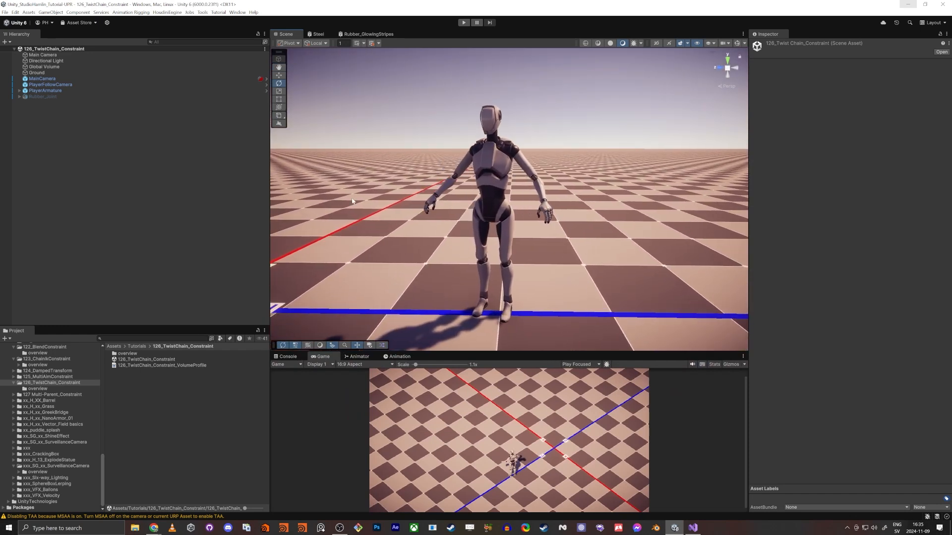
left_click(44, 90)
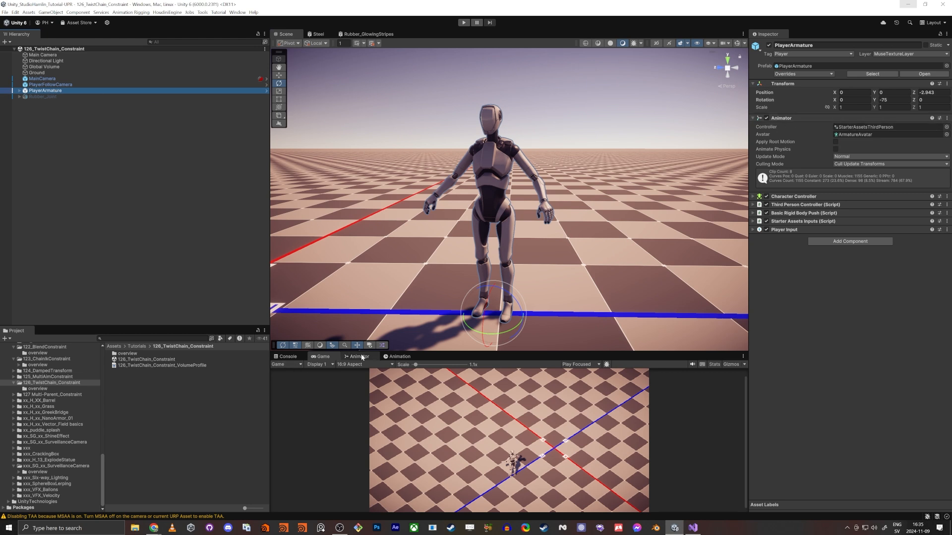
left_click(397, 357)
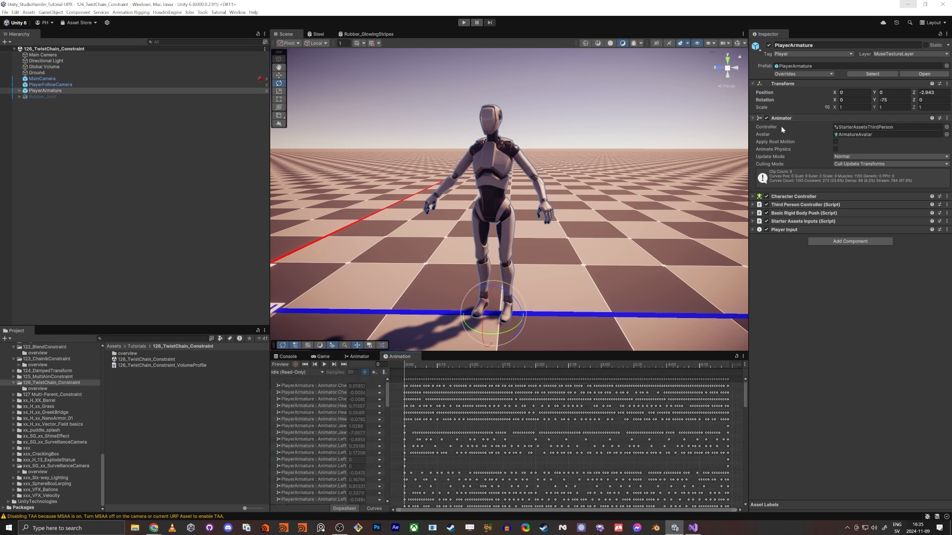
- Create an empty child object named Rig under PlayerArmature
left_click(19, 90)
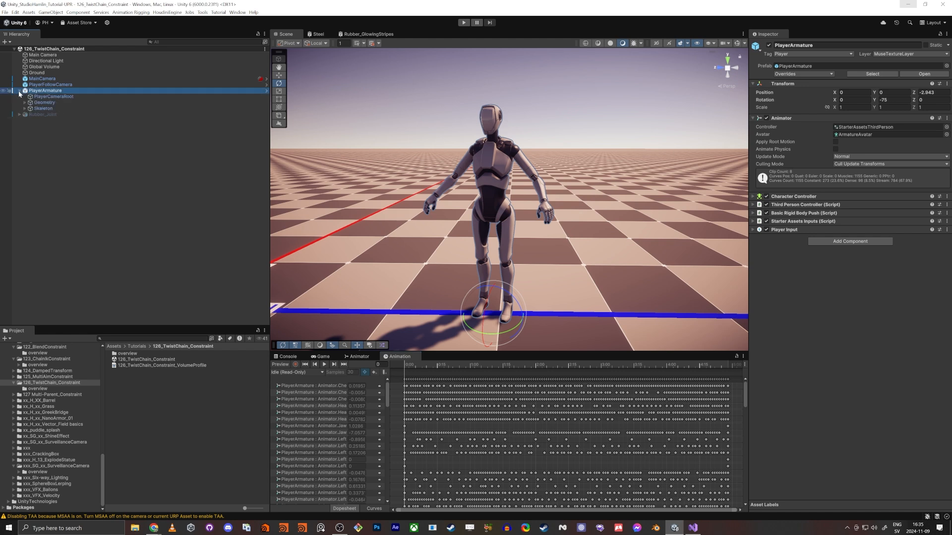
right_click(45, 91)
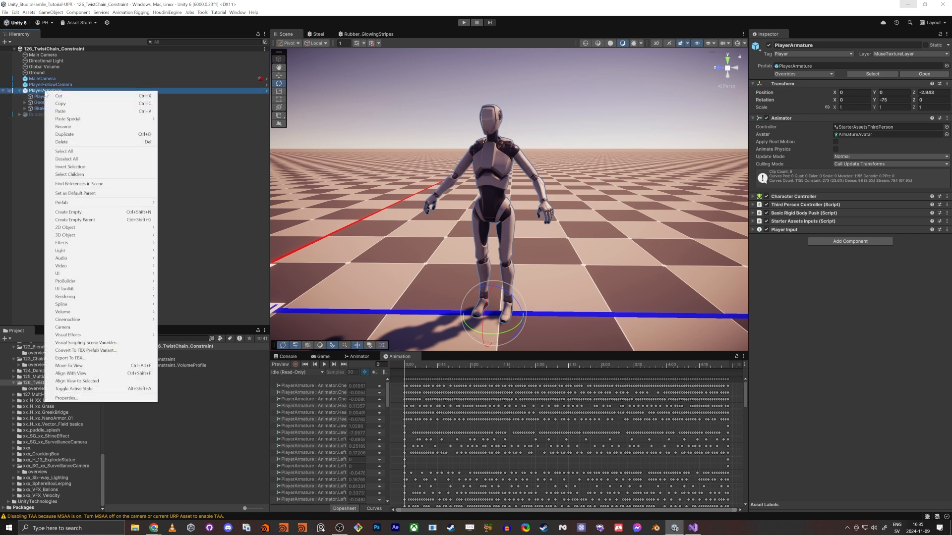
left_click(87, 213)
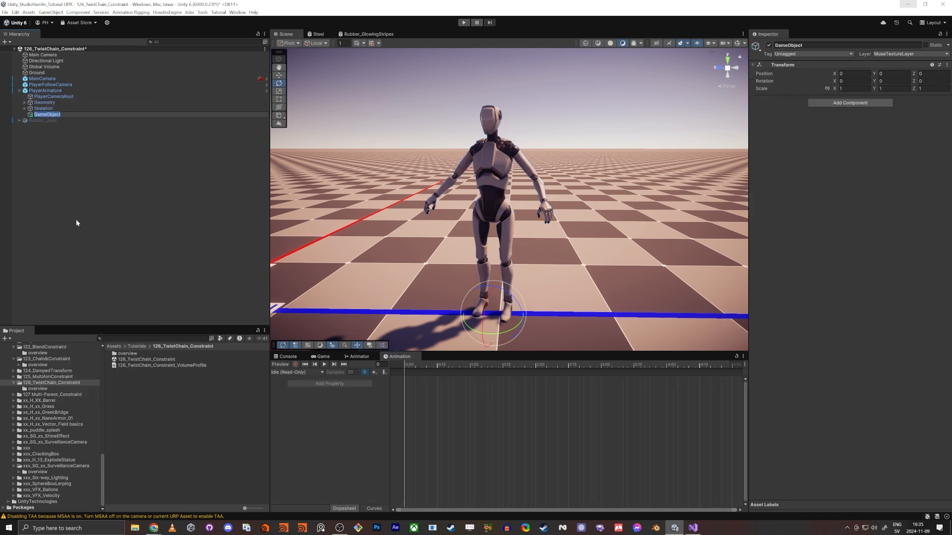
type("Rig")
key("Return")
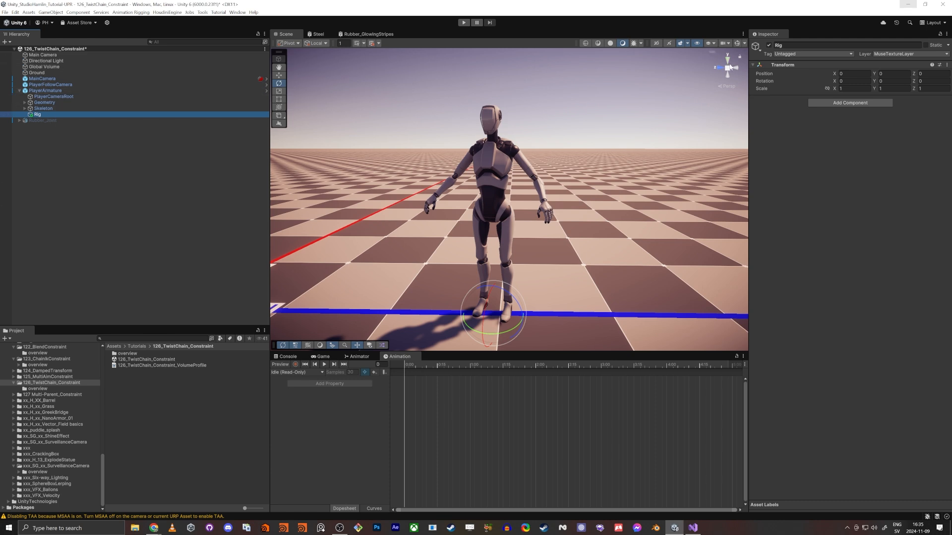
- Add a Rig component and a Twist Chain Constraint component to the Rig object
left_click(850, 103)
type("rig")
key("Return")
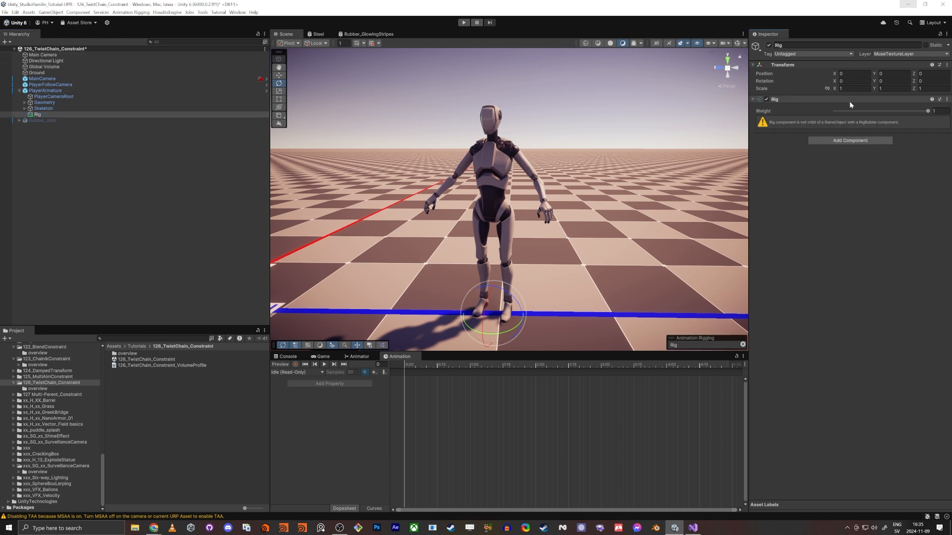
left_click(855, 139)
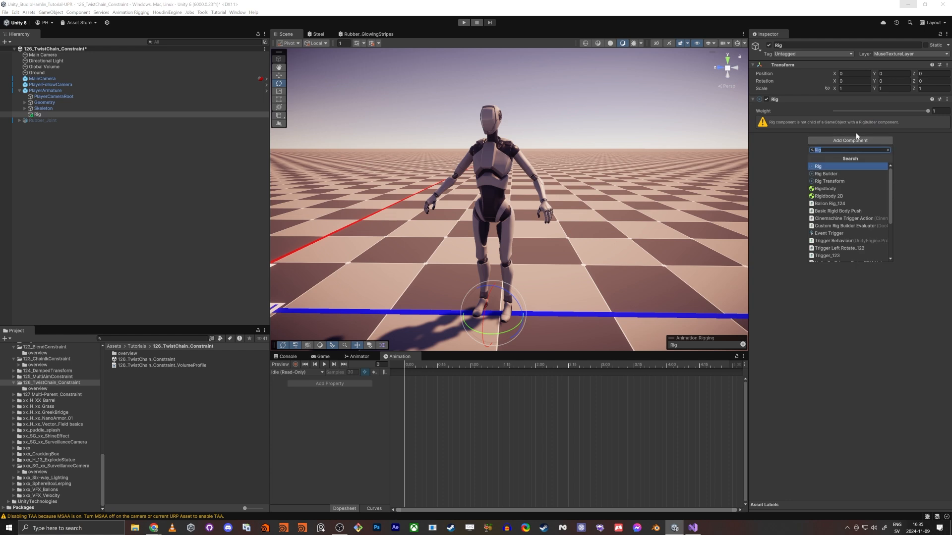
type("Chain")
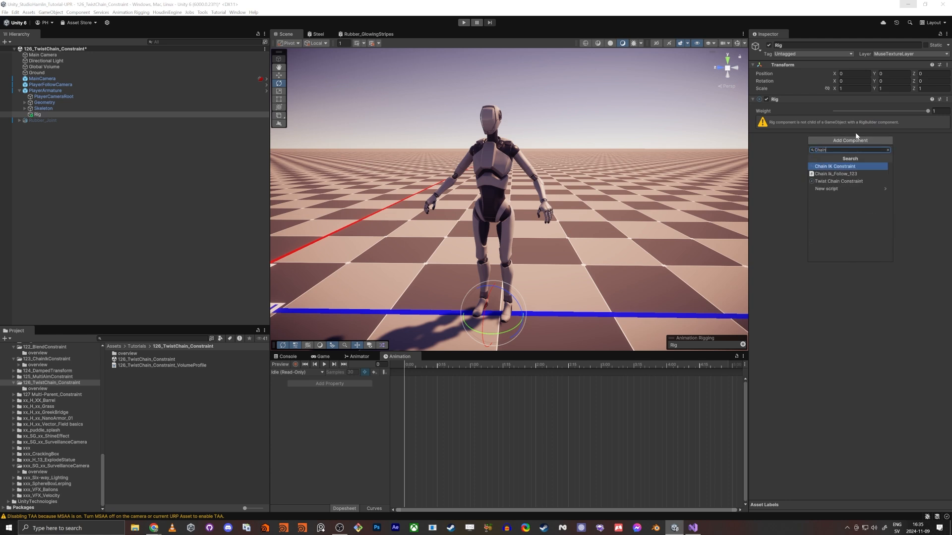
key("Down")
key("Down")
key("Return")
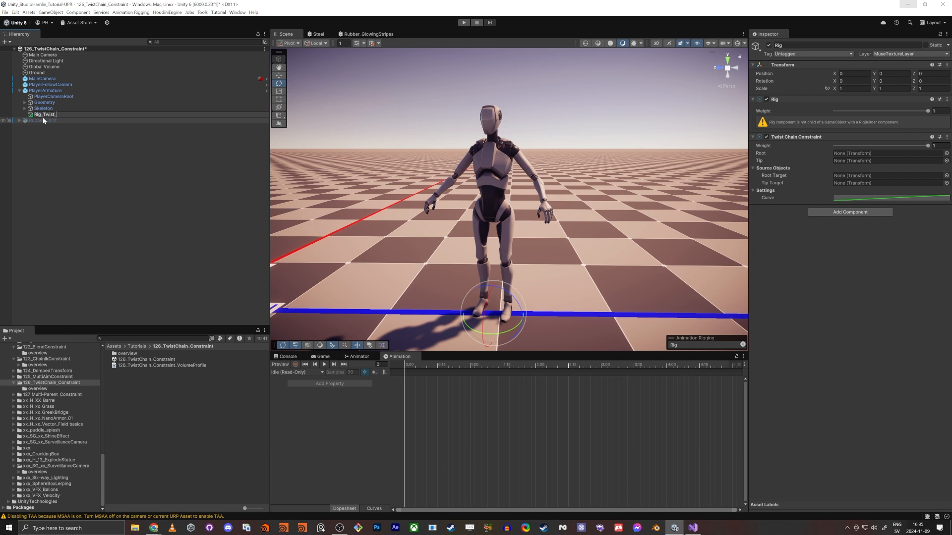
- Rename the Rig object as Rig_Twist_Chain_Constraint
type("in_Cinst")
key("BackSpace")
key("BackSpace")
key("BackSpace")
key("BackSpace")
type("onstraint")
key("Return")
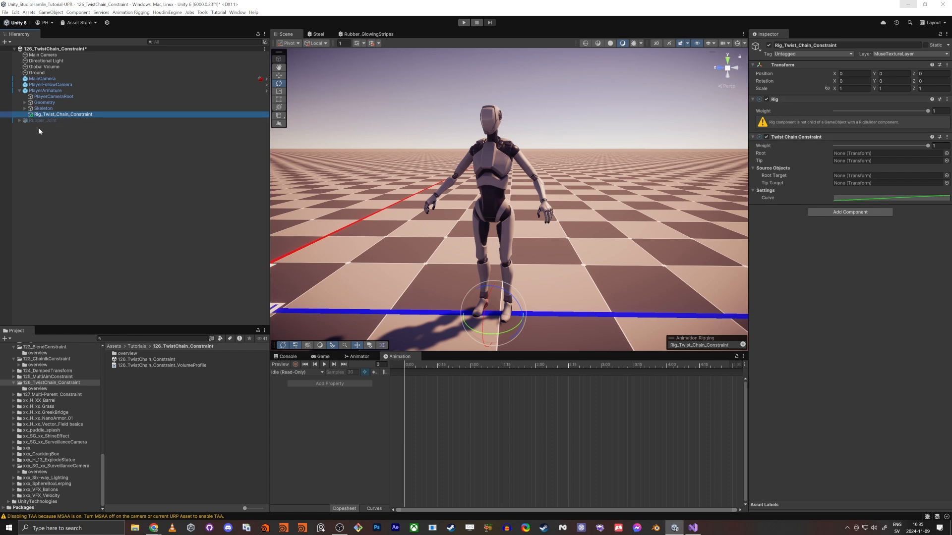
- Add a Rig Builder component to PlayerArmature
left_click(32, 92)
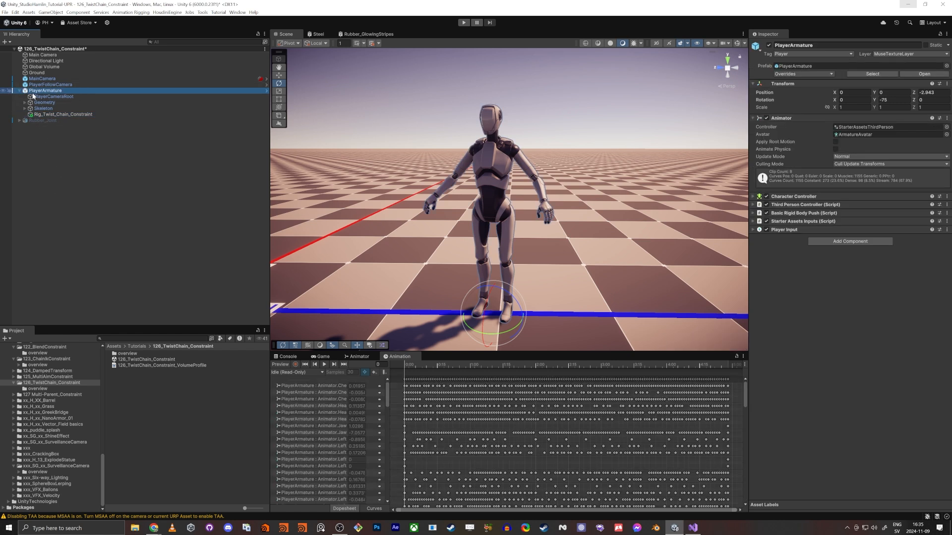
left_click(824, 241)
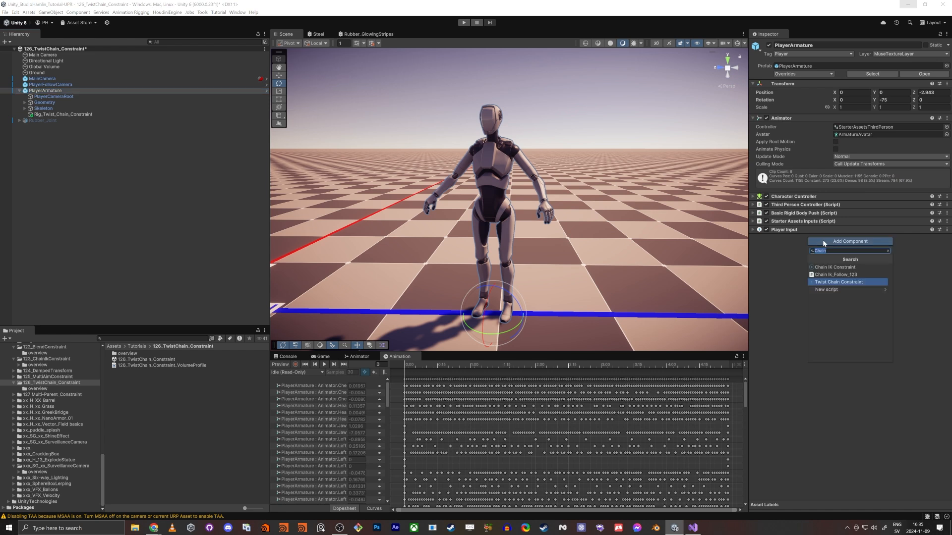
type("rig b")
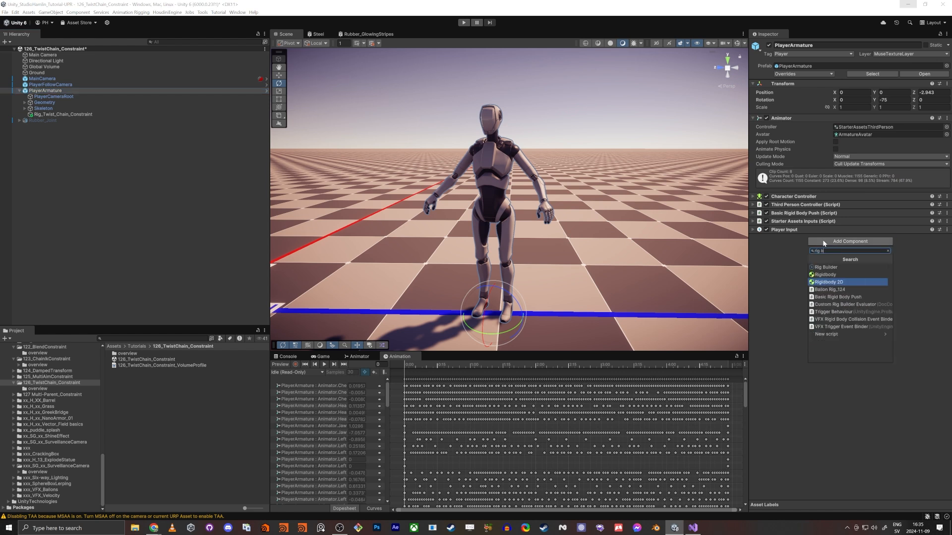
key("Up")
key("Up")
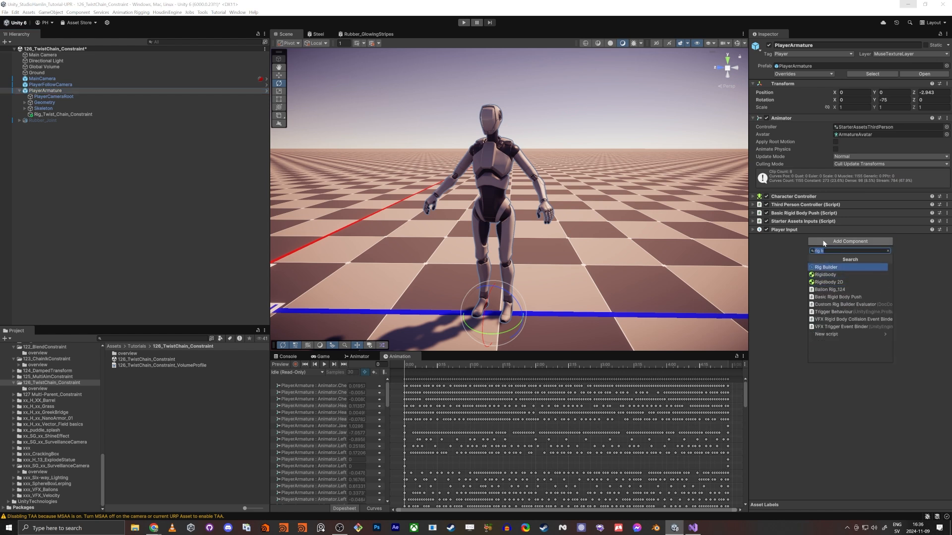
key("Return")
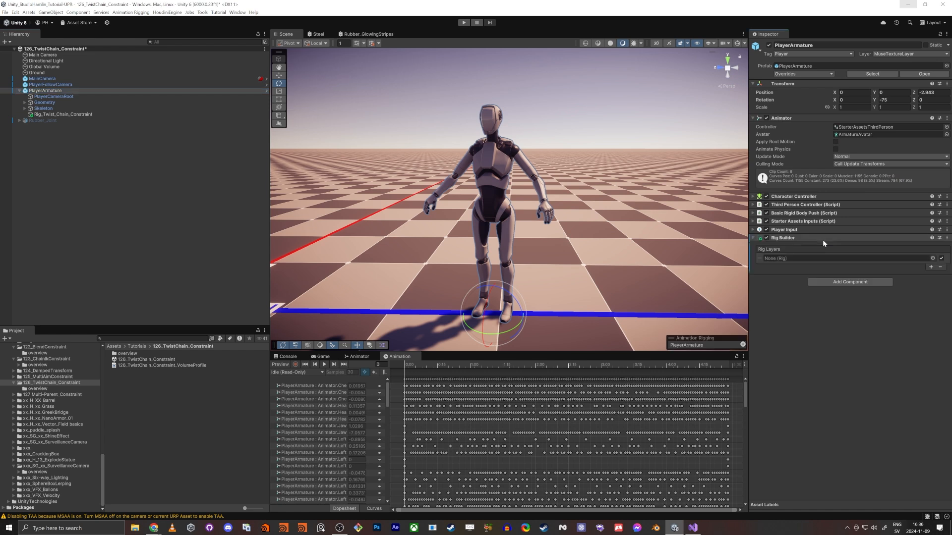
- Add three extra empty rig layers to the Rig Builder and remove them again
left_click(930, 268)
left_click(930, 275)
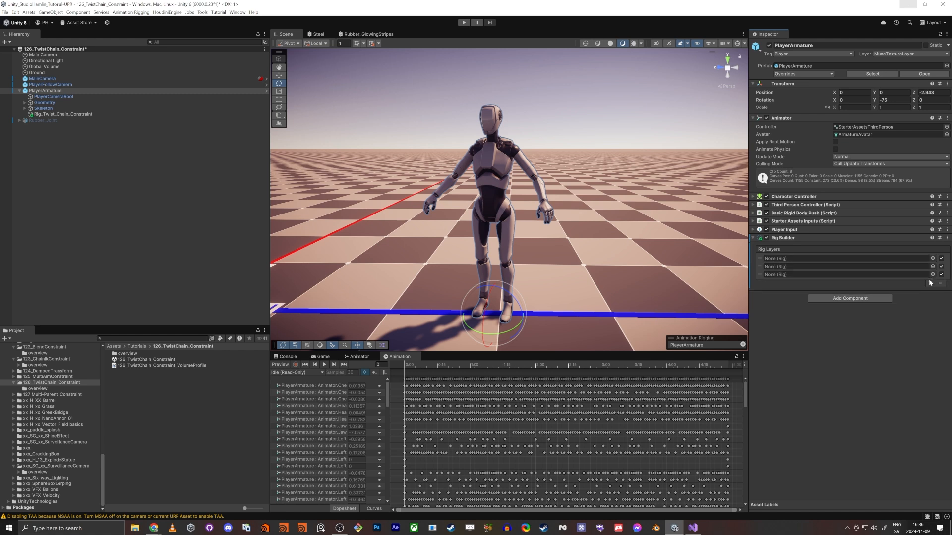
left_click(931, 284)
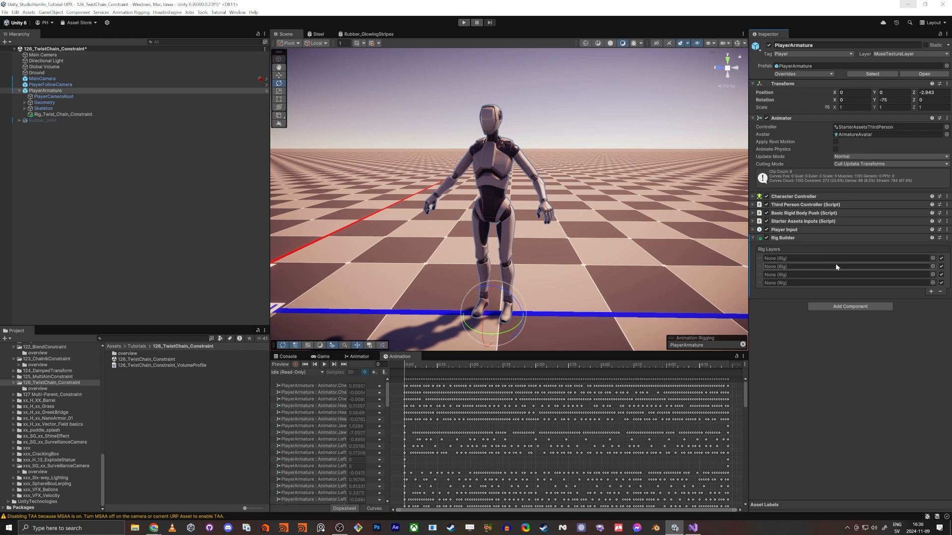
left_click(940, 292)
left_click(941, 284)
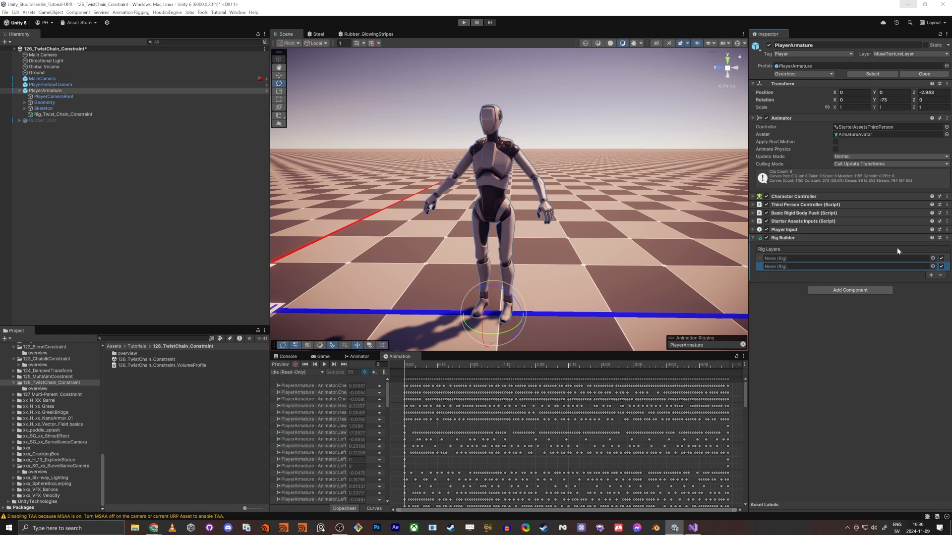
left_click(941, 275)
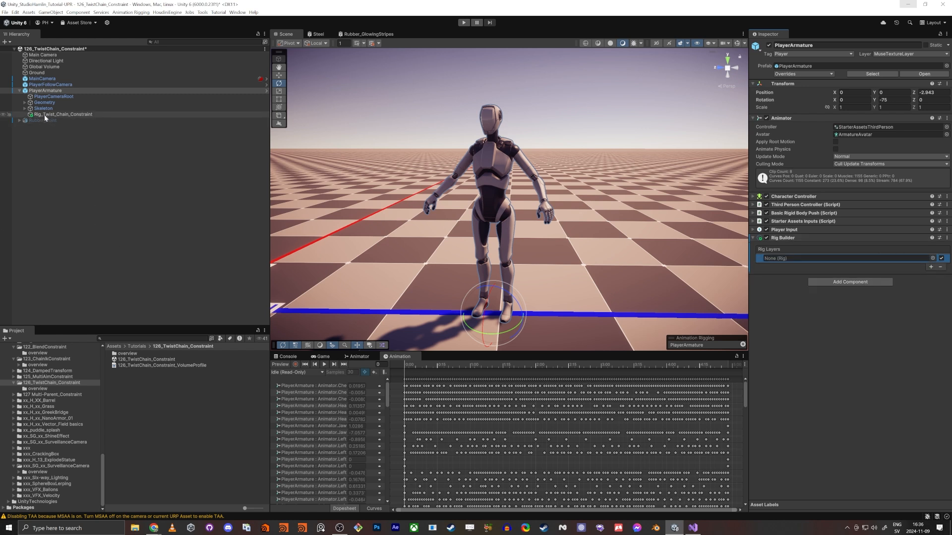
- Assign Rig_Twist_Chain_Constraint to the empty rig layer of PlayerArmature's Rig Builder
left_click_drag(66, 114, 798, 258)
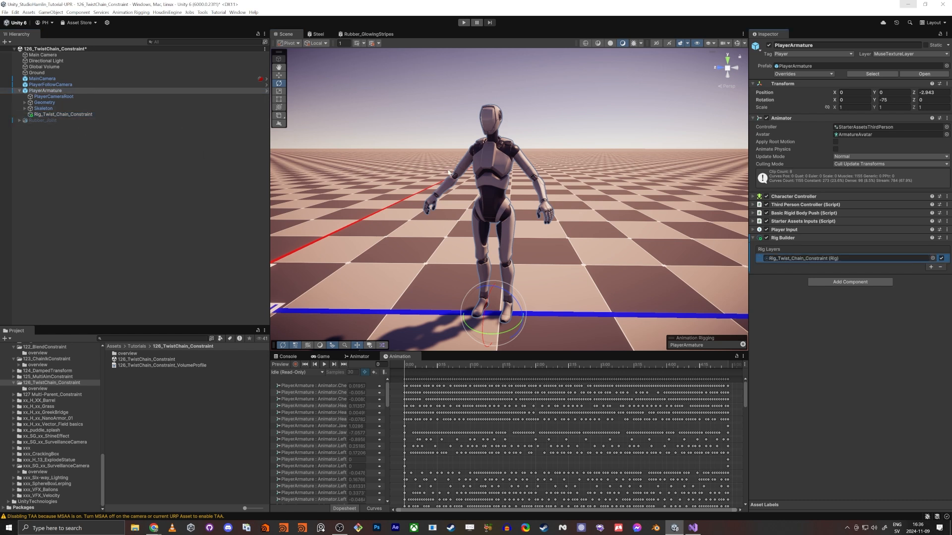
- Examine the robot character up close and its full bone hierarchy under Skeleton
right_click_drag(477, 198, 464, 201)
key("w")
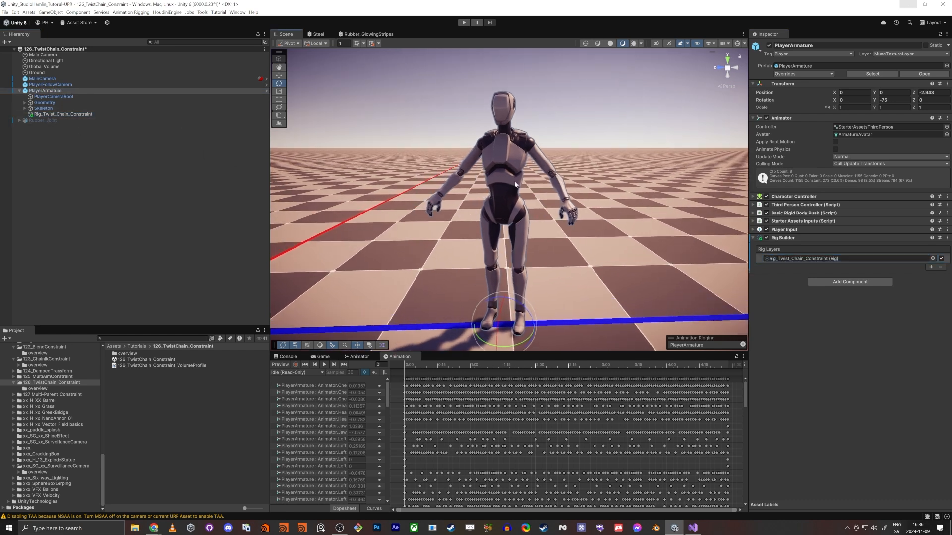
right_click_drag(514, 184, 500, 158)
key("d")
key("a")
key("s")
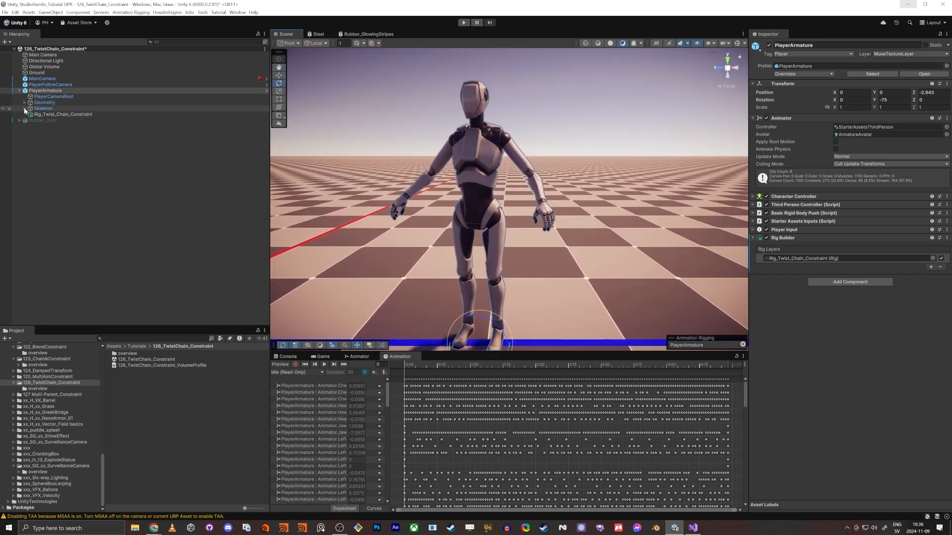
left_click(24, 108, "alt")
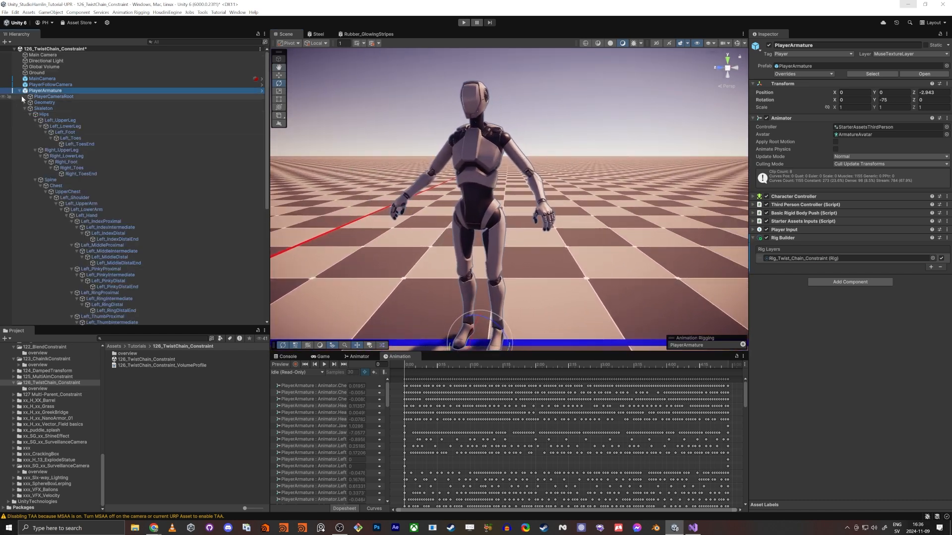
left_click(24, 108, "alt")
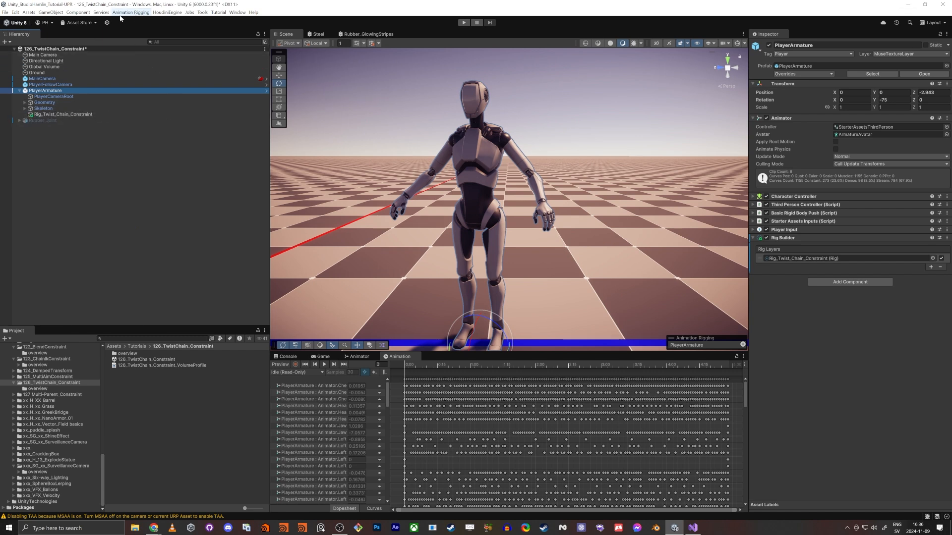
- Set up a Bone Renderer on PlayerArmature to display the character's bones
left_click(136, 14)
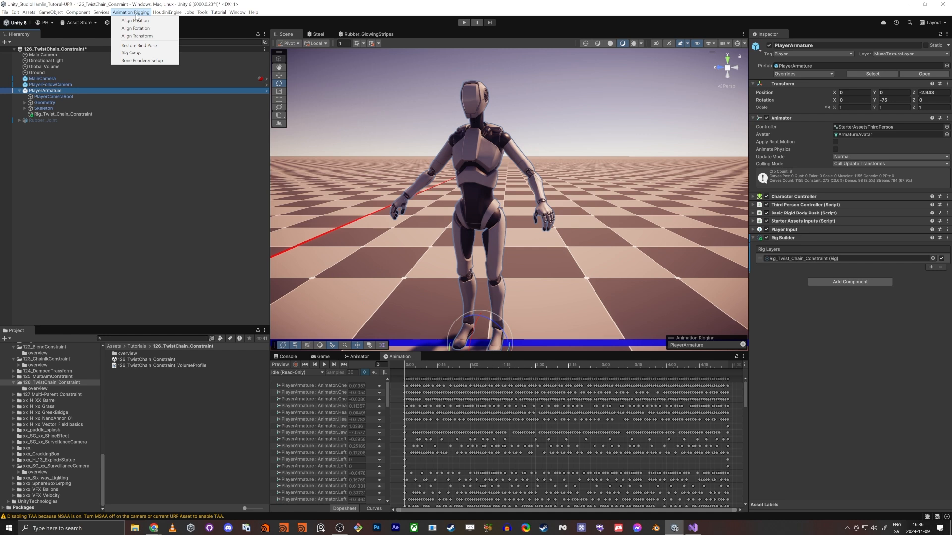
left_click(151, 61)
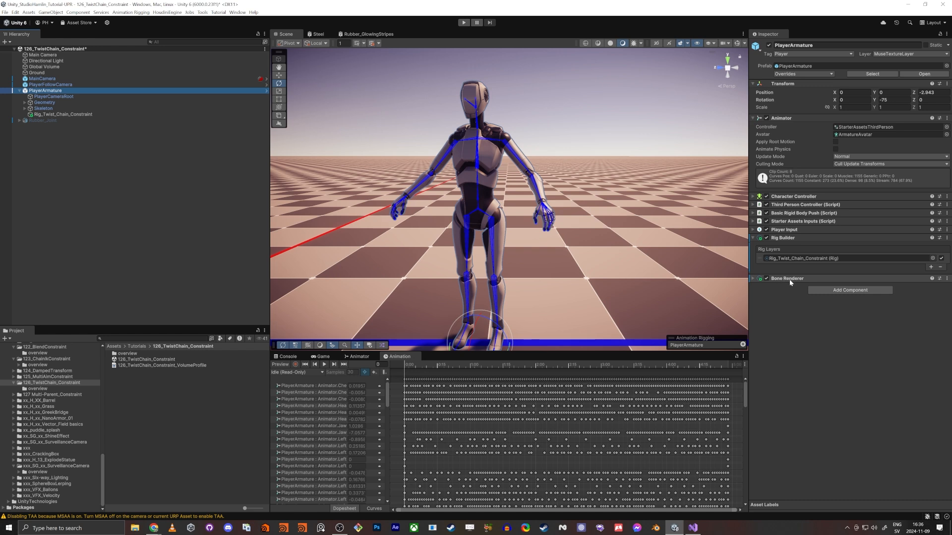
scroll(469, 200, "up", 6)
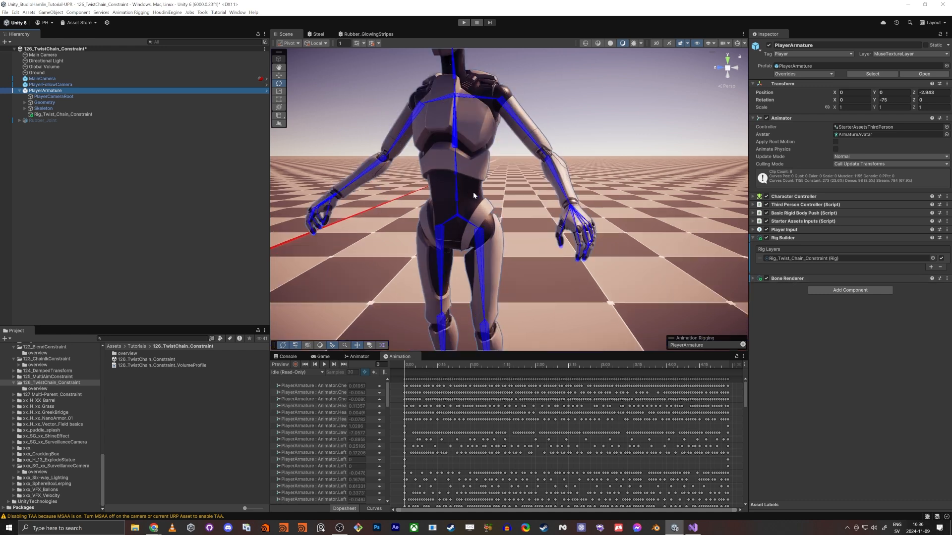
- Assign the Spine bone as Root and the UpperChest bone as Tip of the Twist Chain Constraint
left_click(429, 192)
key("f")
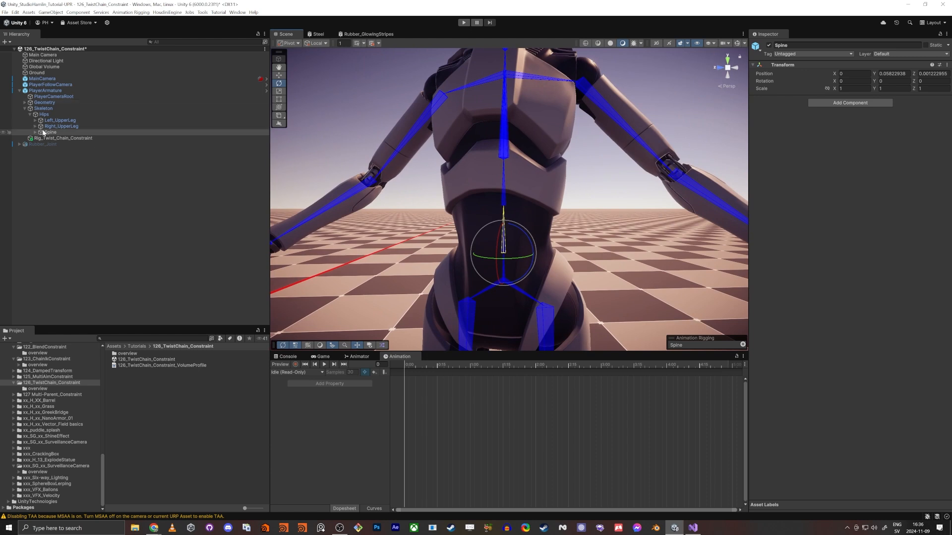
left_click(505, 108)
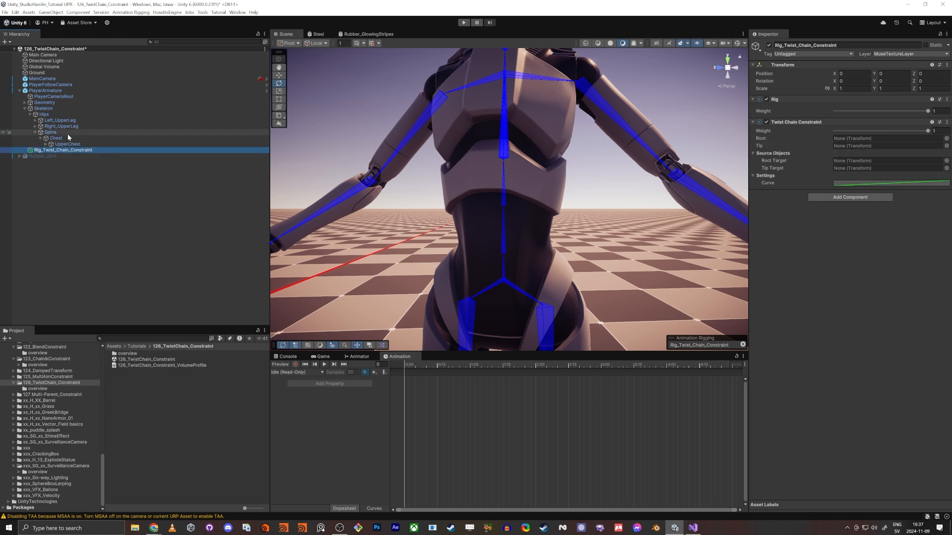
left_click_drag(62, 133, 446, 129)
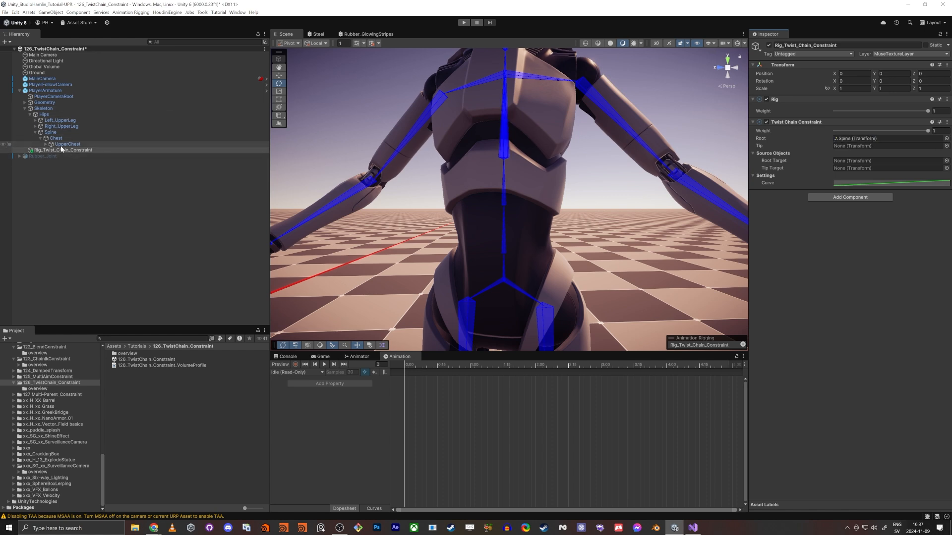
left_click_drag(63, 145, 801, 155)
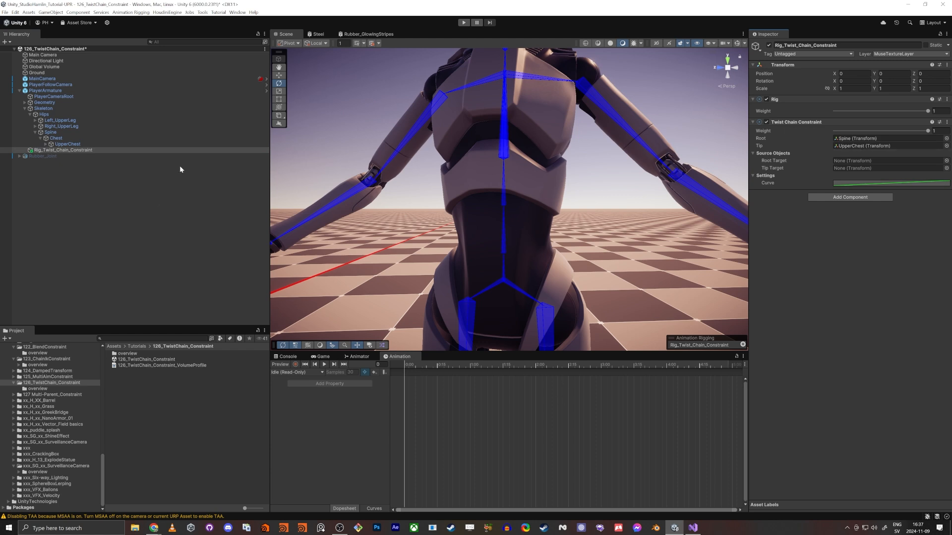
- Create an empty child object named Root_Target under Rig_Twist_Chain_Constraint
right_click_drag(487, 208, 467, 214)
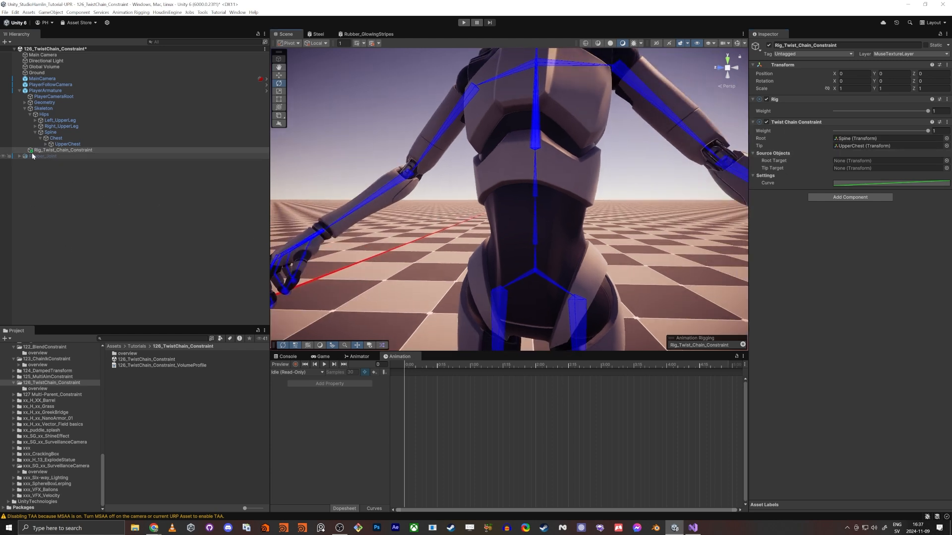
left_click(25, 109)
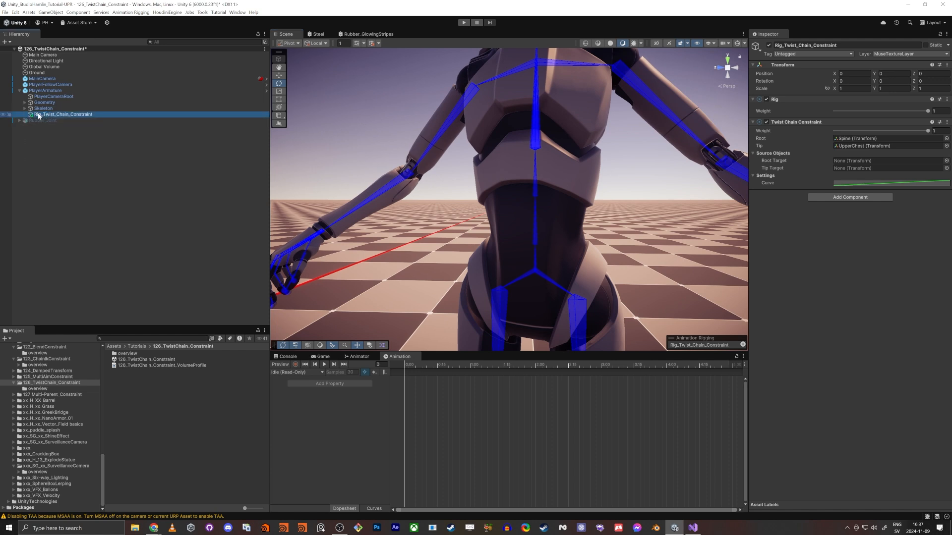
right_click(39, 116)
left_click(77, 242)
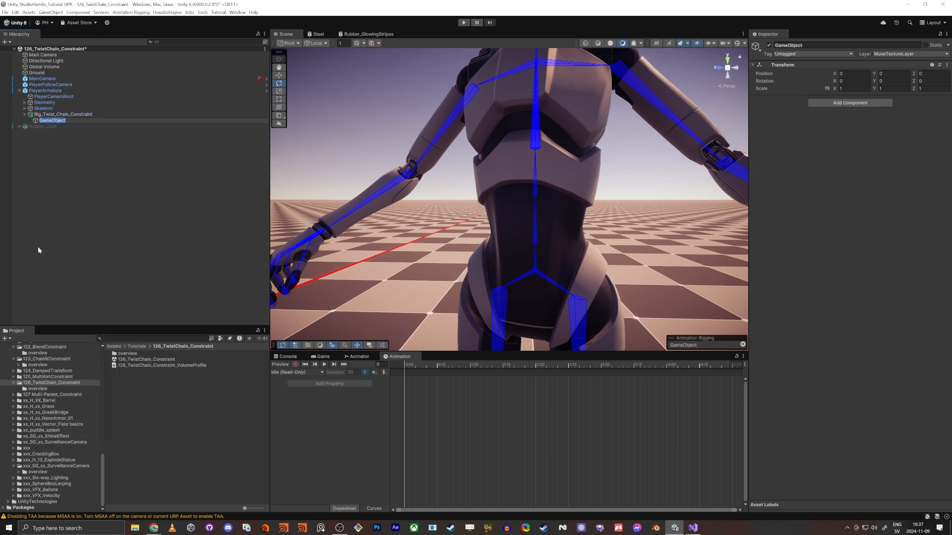
type("Root_Target")
key("Return")
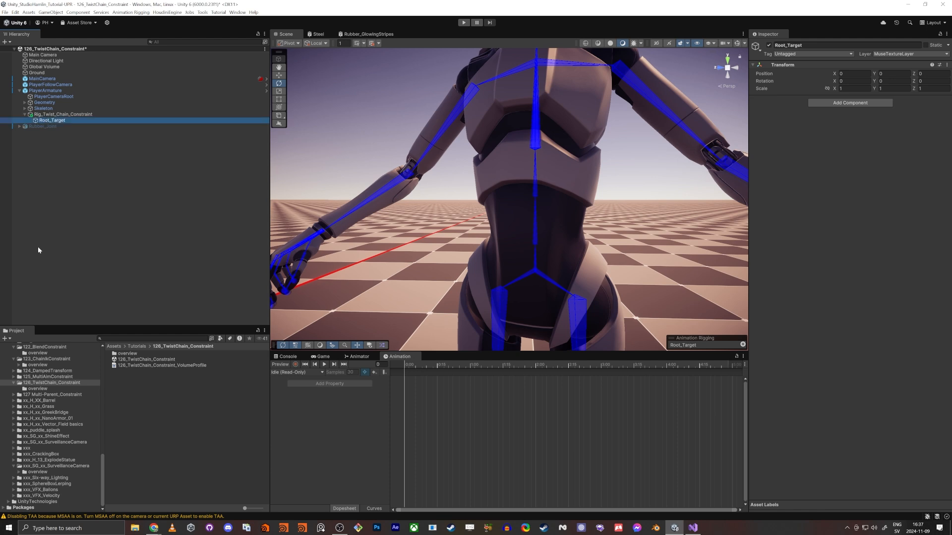
- Duplicate Root_Target and rename the copy Tip_Target
key("ctrl+d")
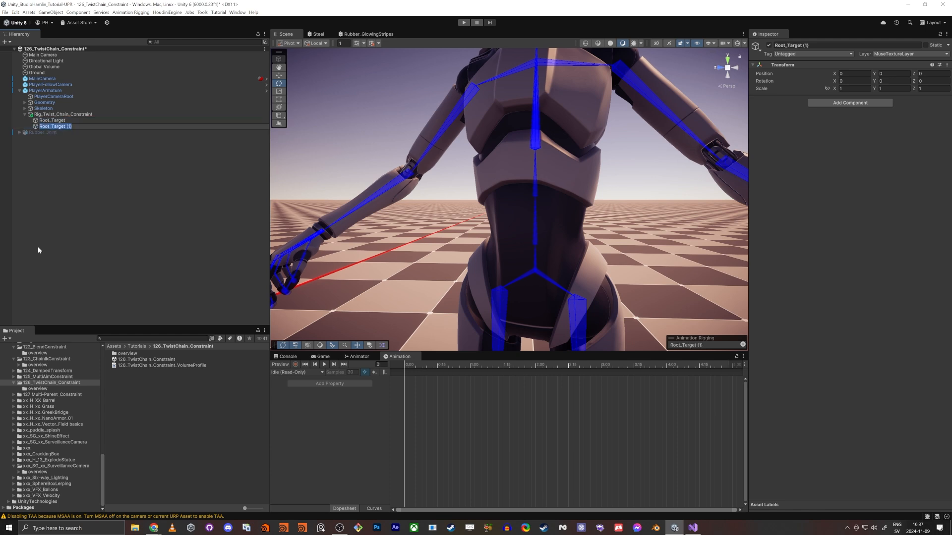
key("Delete")
key("Delete")
type("Tip")
key("Return")
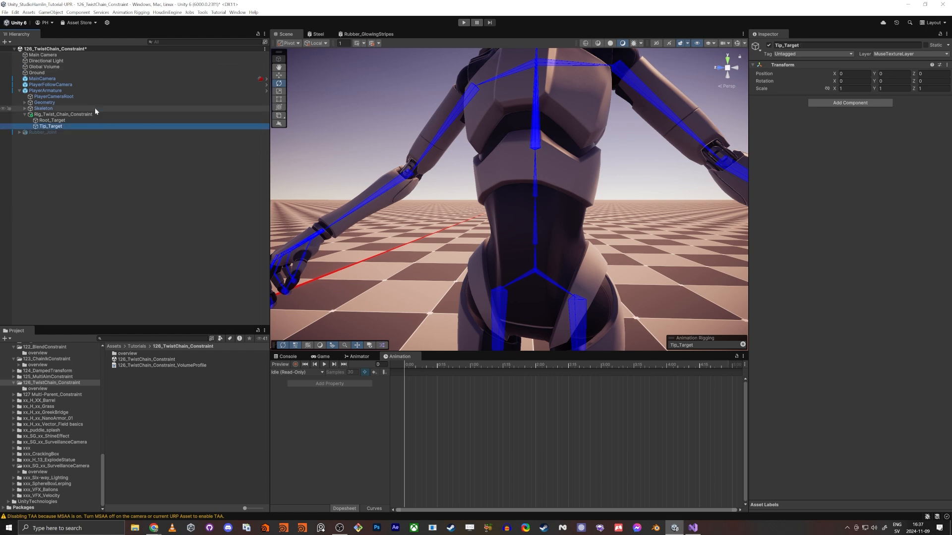
- Assign Root_Target and Tip_Target to the matching source object fields of the Twist Chain Constraint
left_click(79, 115)
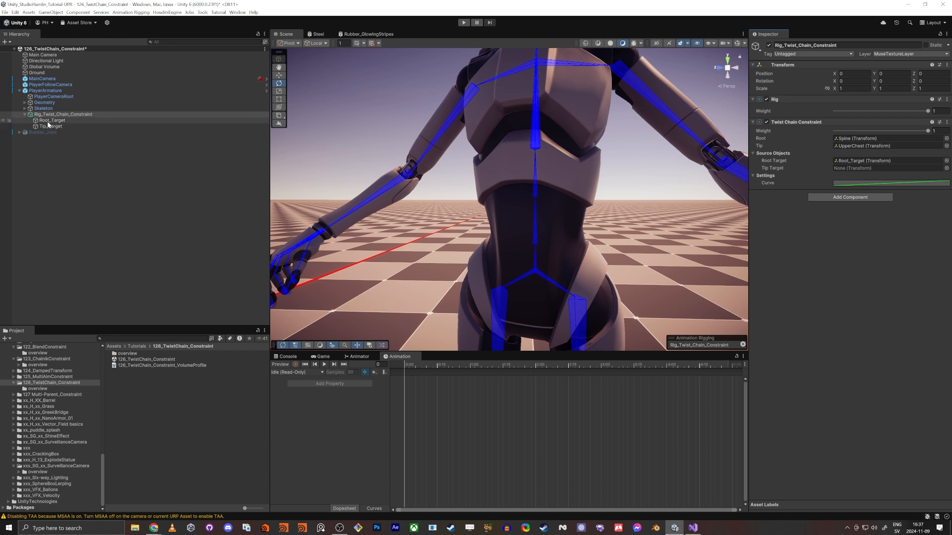
left_click_drag(48, 125, 799, 176)
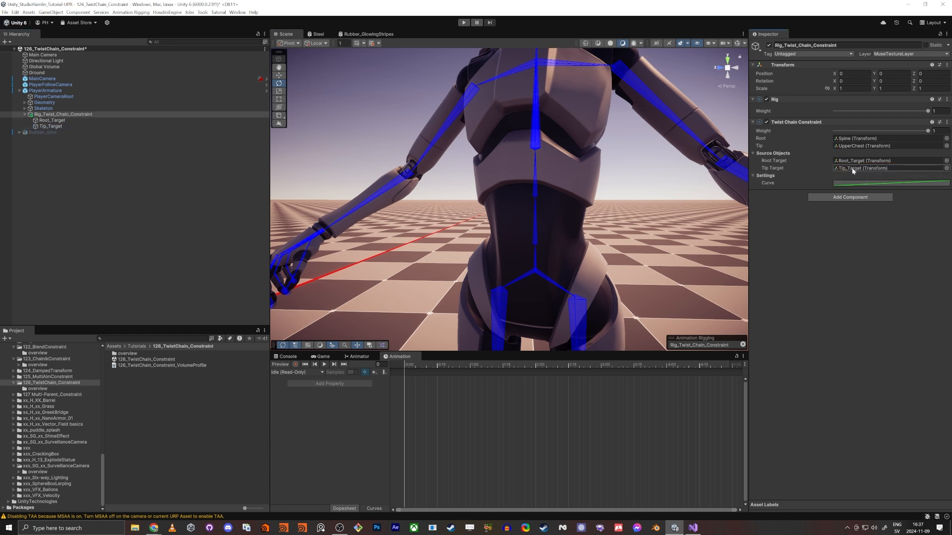
- Run the scene in Play mode with PlayerArmature selected and move the character around the floor
right_click_drag(399, 253, 399, 289)
key("s")
key("w")
key("s")
key("a")
key("d")
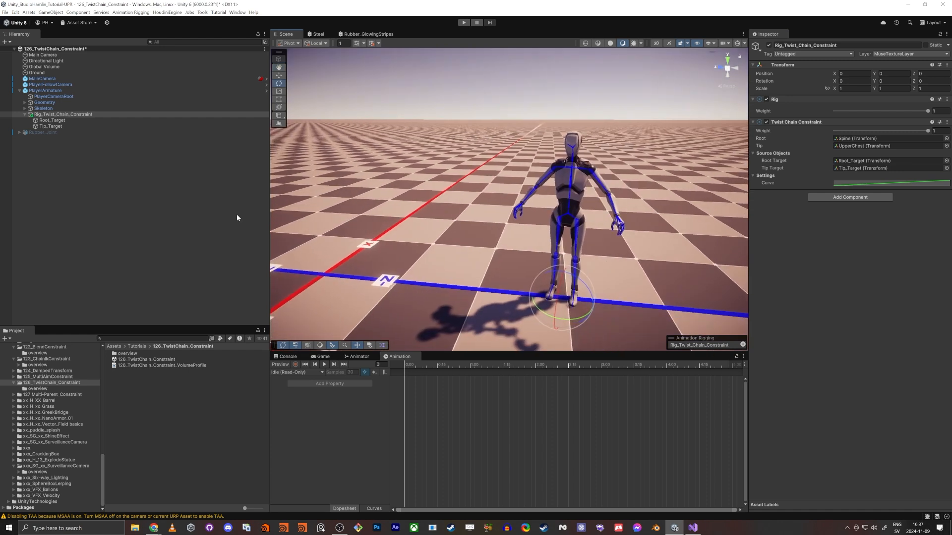
left_click(45, 90)
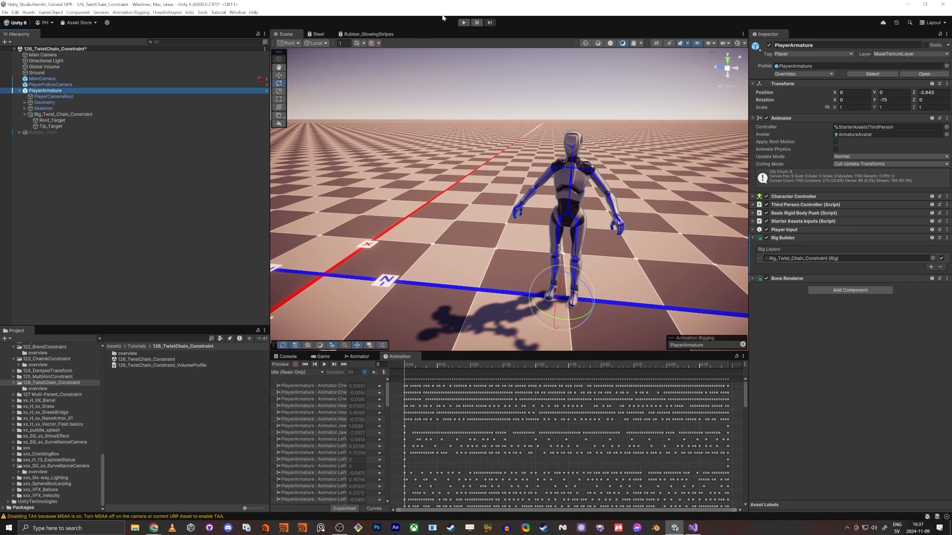
left_click(463, 23)
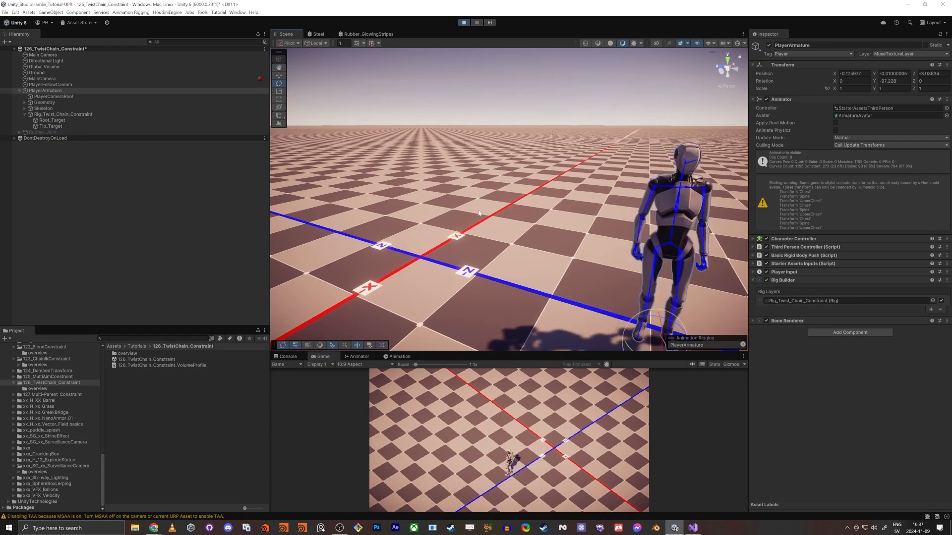
key("shift+a")
key("shift+w")
key("shift+d")
key("shift+s")
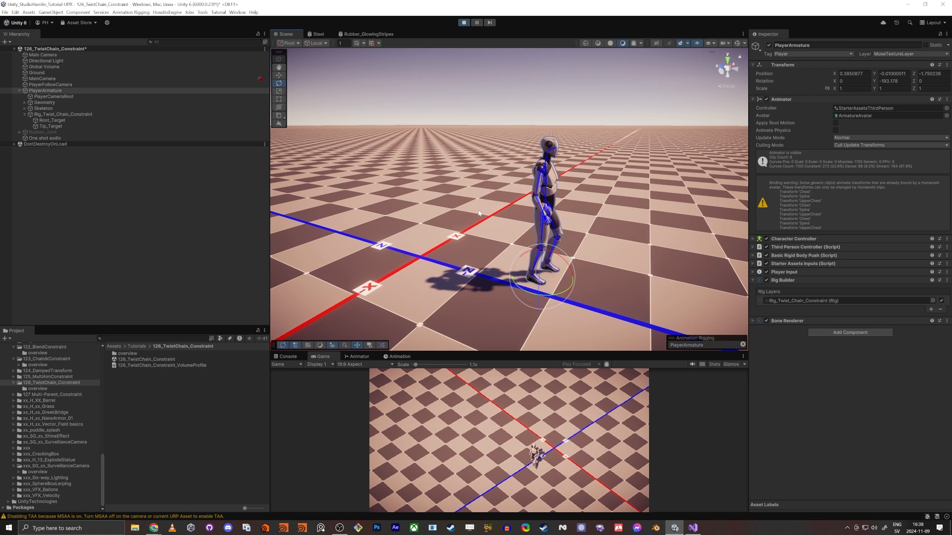
- Examine up close where Tip_Target sits on the character's upper body during Play mode
left_click_drag(471, 162, 526, 166, "alt")
scroll(509, 199, "up", 4)
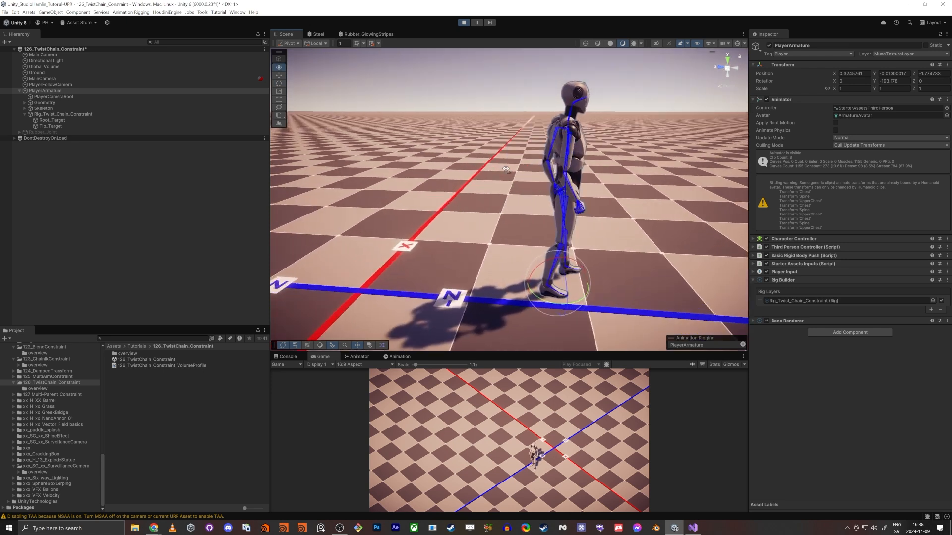
left_click(55, 127)
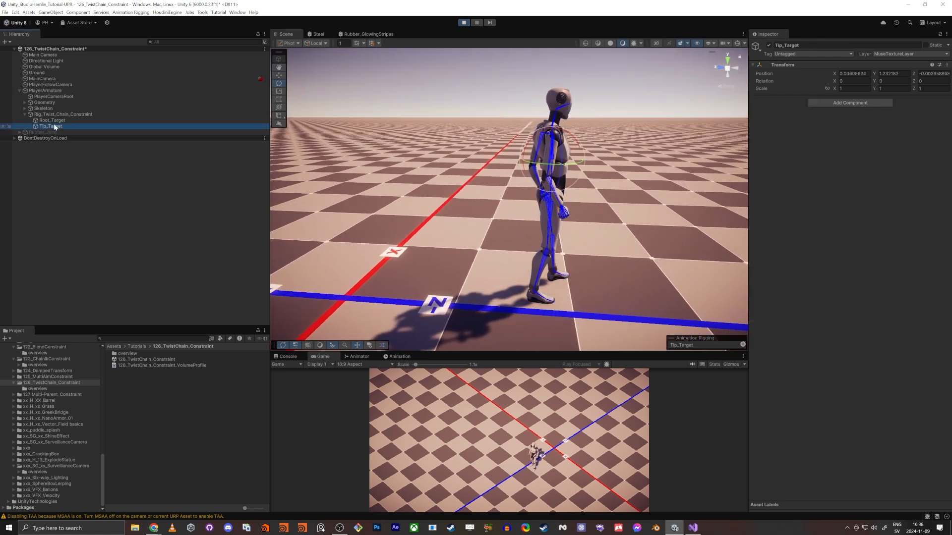
left_click_drag(563, 142, 449, 146, "alt")
key("w")
mouse_move(449, 146)
right_mouse_down()
mouse_move(425, 145)
mouse_move(436, 148)
right_mouse_up()
key("d")
right_click_drag(525, 200, 484, 199)
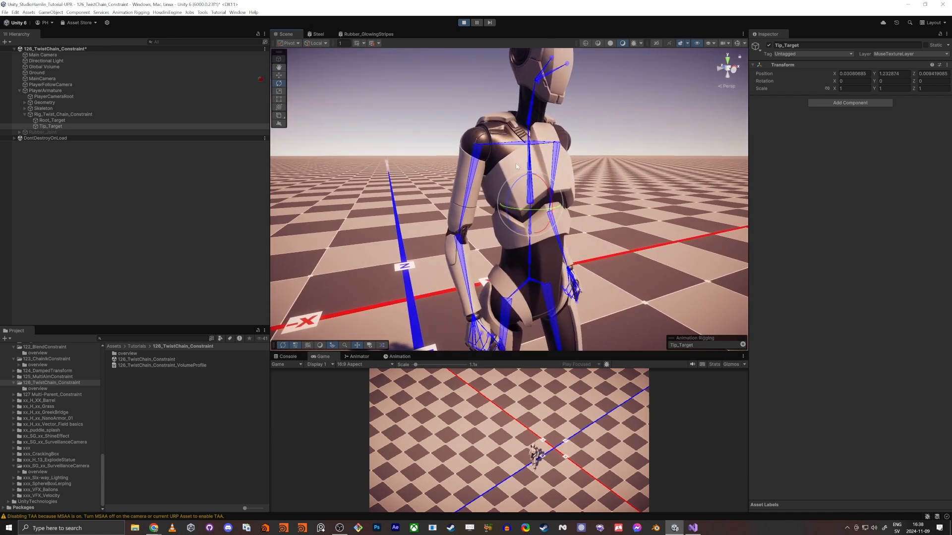
- Rotate Root_Target about its X axis to about 81° to test bending the lower spine
left_click(83, 121)
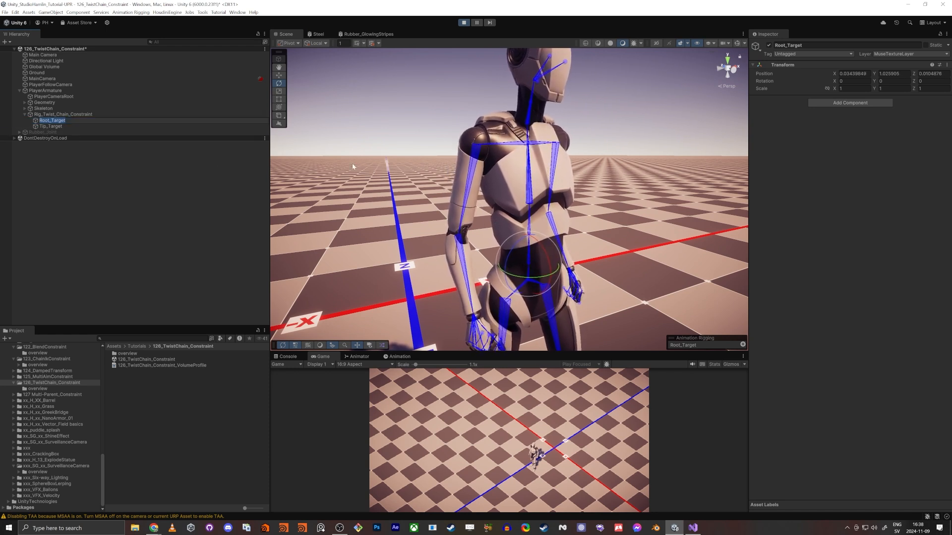
left_click_drag(353, 165, 511, 177, "alt")
scroll(454, 182, "up", 3)
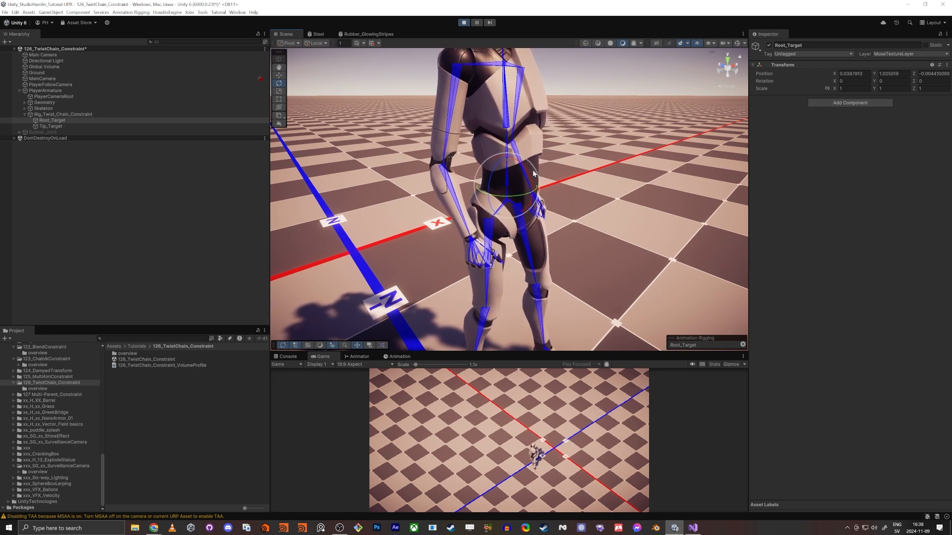
left_click_drag(528, 168, 589, 224)
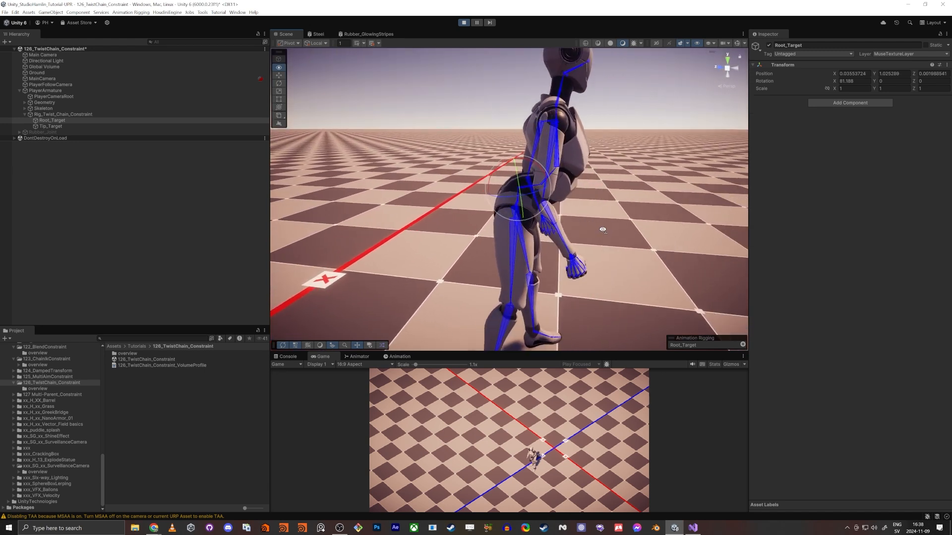
- Rotate Tip_Target about its X axis to about 117° to test bending the upper body, and exit Play mode
left_click(67, 126)
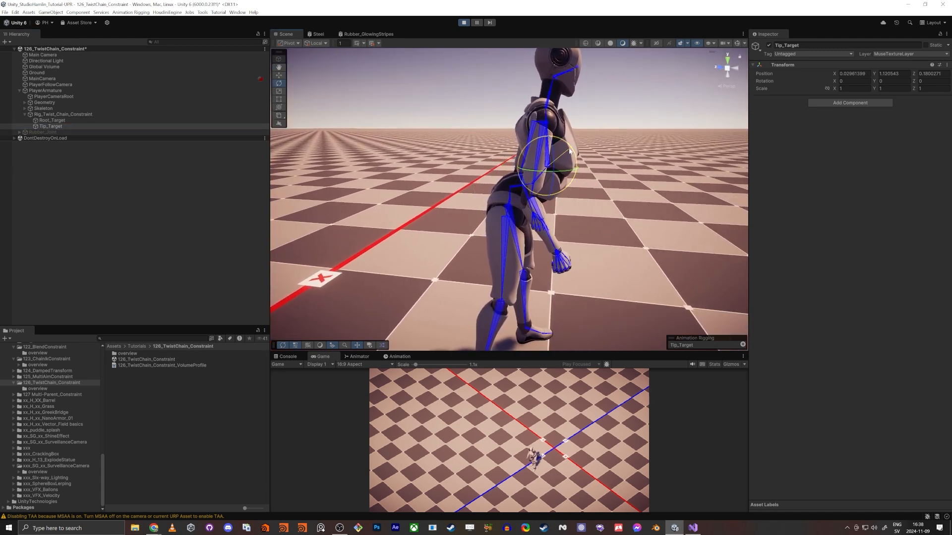
left_click_drag(569, 151, 609, 236)
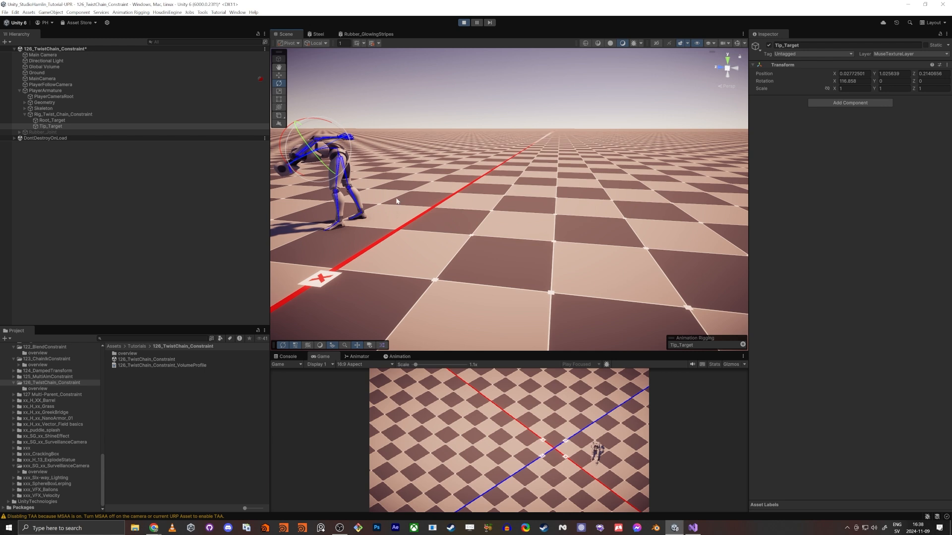
left_click(465, 22)
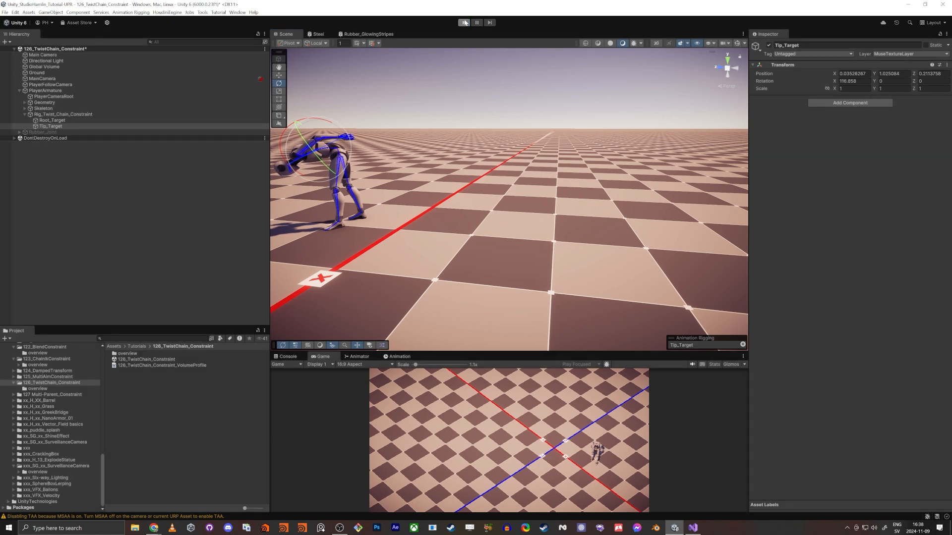
- Preview PlayerArmature's Idle animation clip in edit mode and play it with the character viewed from the side
right_click_drag(528, 141, 266, 171)
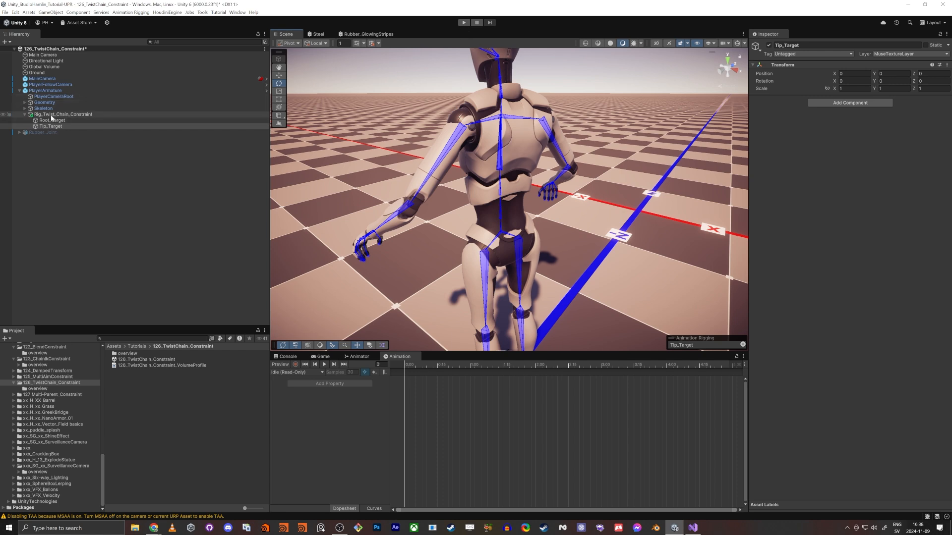
left_click(46, 90)
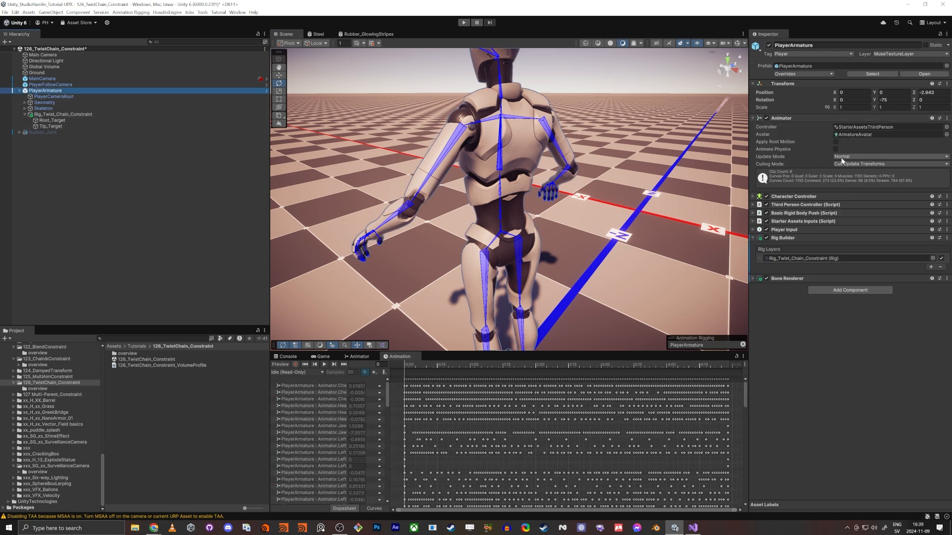
left_click(280, 365)
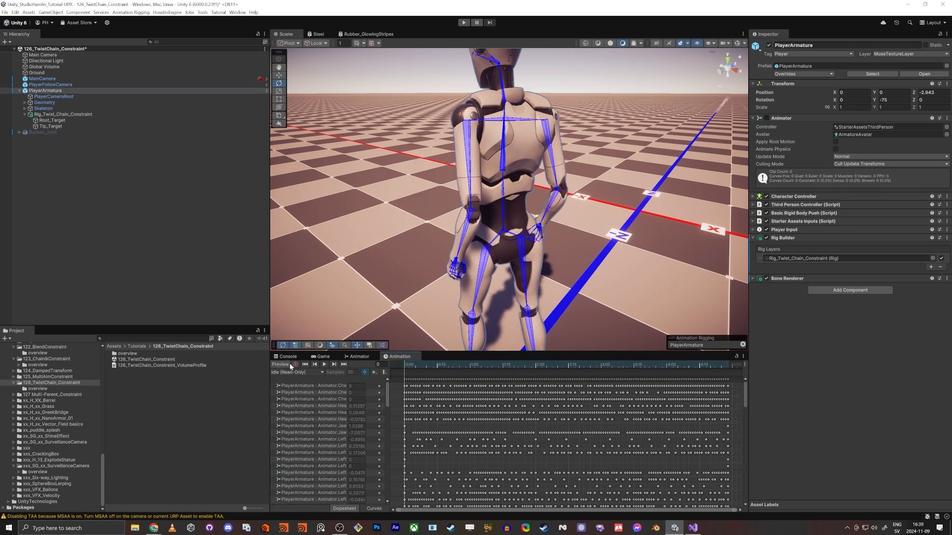
left_click_drag(391, 199, 500, 228, "alt")
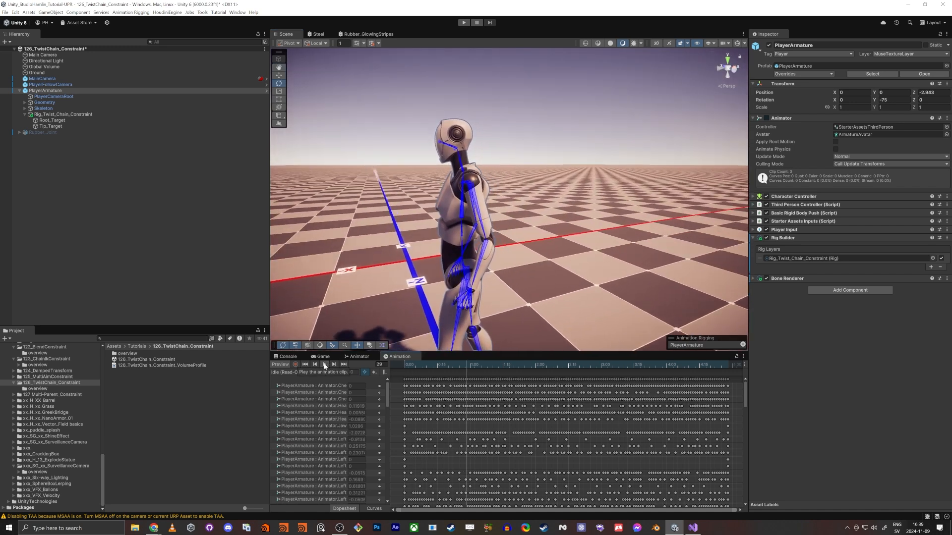
- Rotate Tip_Target about its X axis to about -13° to lean the upper body back during the animation preview
left_click(50, 126)
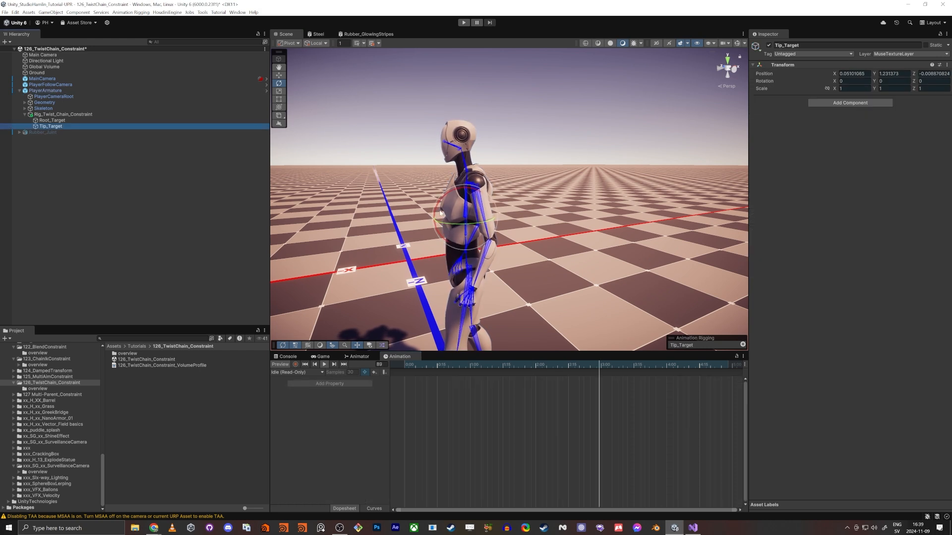
mouse_move(445, 199)
left_mouse_down()
mouse_move(546, 201)
mouse_move(463, 199)
left_mouse_up()
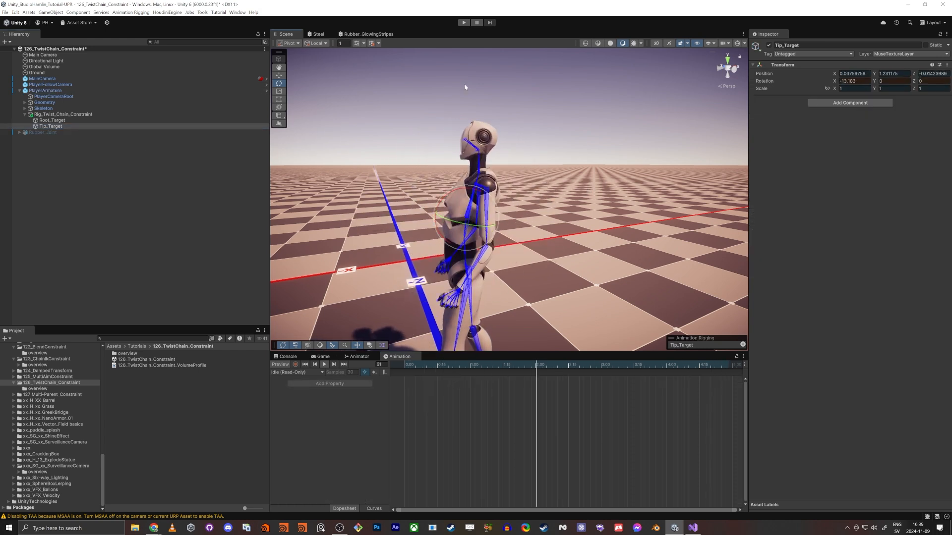
right_click_drag(466, 198, 560, 213)
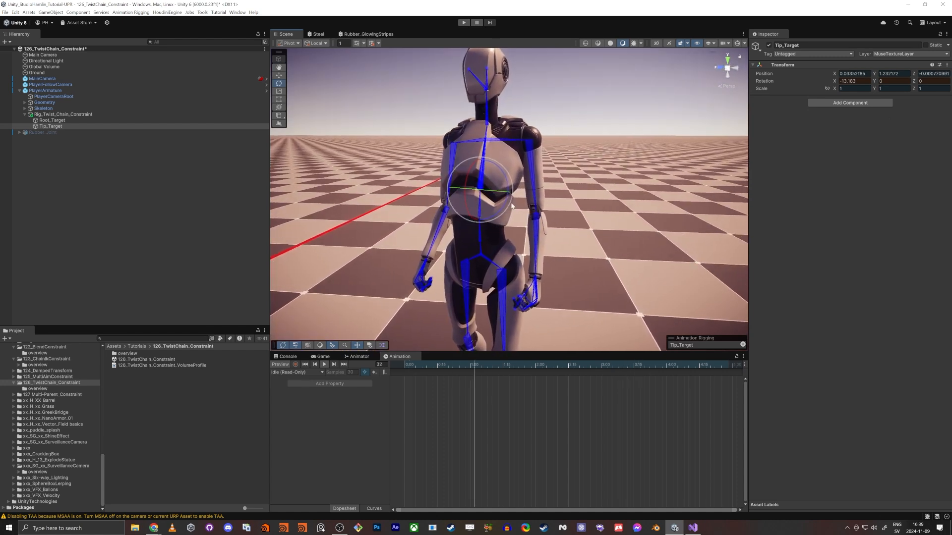
- Try rotating Tip_Target freely from two viewing angles during the animation preview, and undo the rotations
left_click_drag(488, 192, 466, 199)
key("ctrl+z")
left_click_drag(407, 241, 348, 240, "alt")
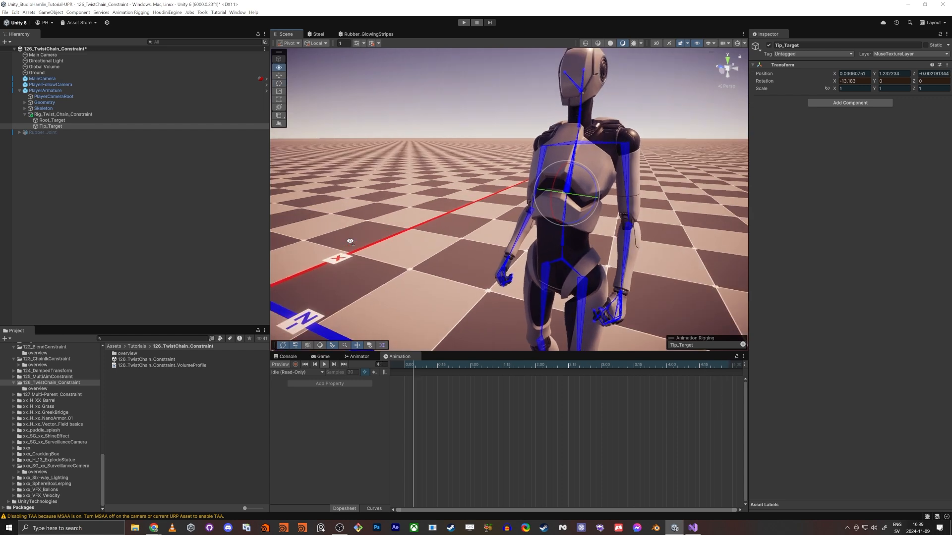
scroll(348, 241, "down", 5)
left_click_drag(492, 203, 448, 191)
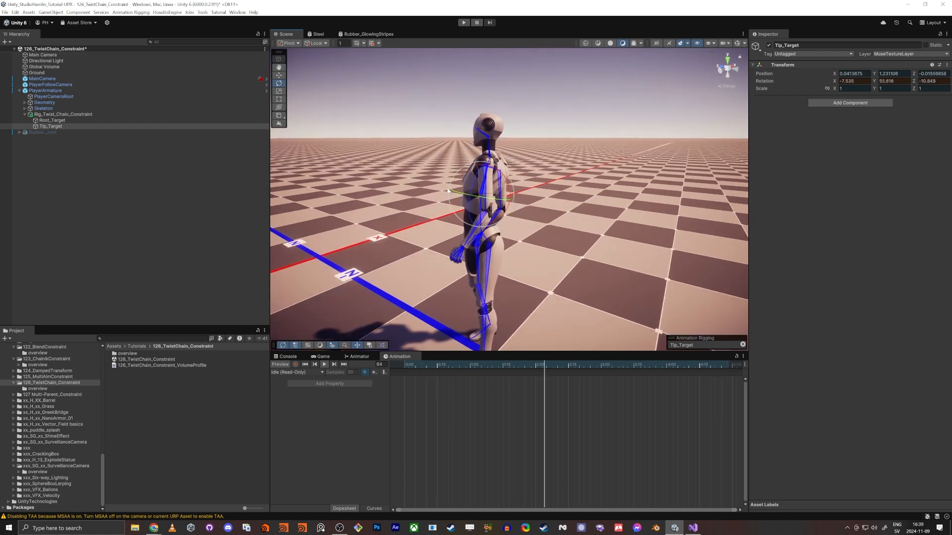
key("ctrl+z")
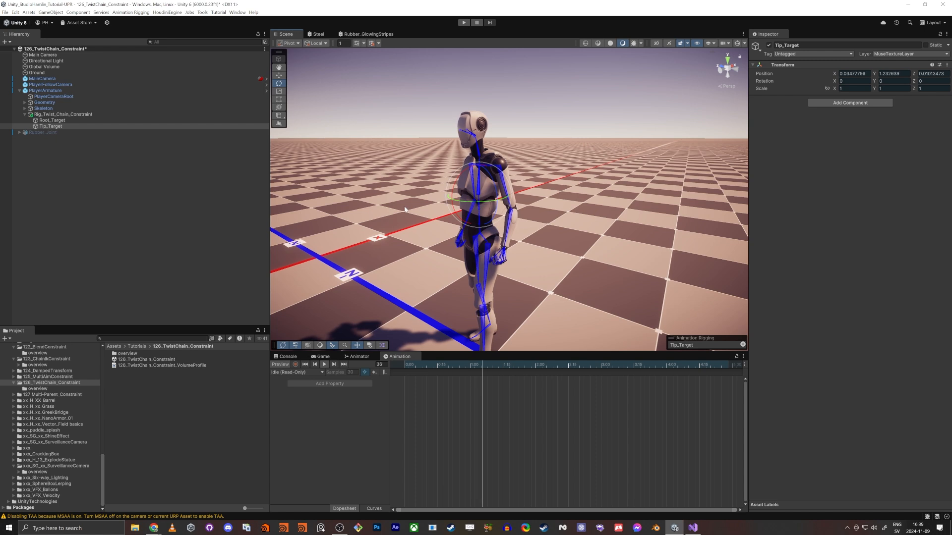
- Rotate Tip_Target about its Y axis to about -187° and back to about 4° to test twisting the upper body during the preview
left_click_drag(405, 210, 549, 217, "alt")
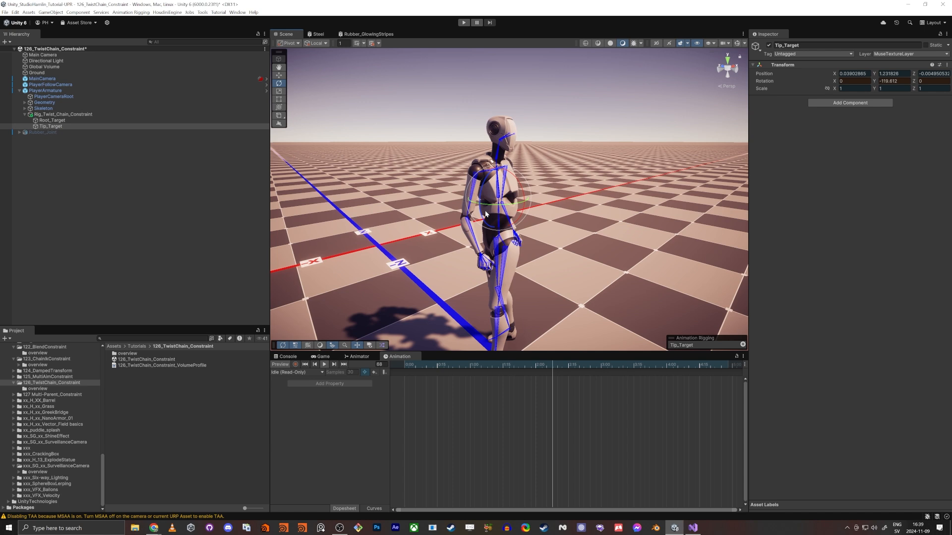
left_click_drag(491, 206, 553, 210)
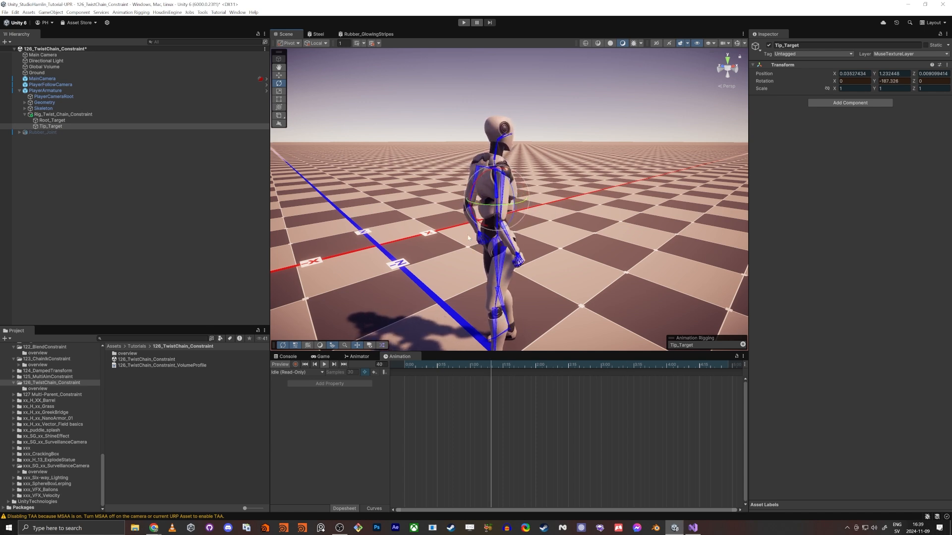
key("w")
right_click_drag(446, 247, 529, 223)
key("a")
key("s")
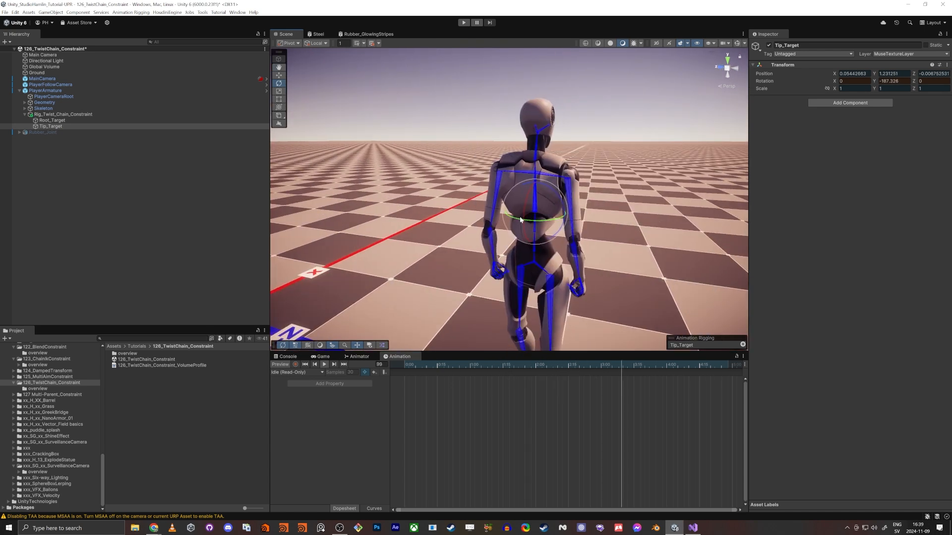
left_click_drag(528, 224, 557, 233)
- Rotate Tip_Target about its X axis to about -16° to lean the upper body back, and turn off the animation preview
left_click_drag(557, 233, 396, 238, "alt")
scroll(412, 228, "down", 5)
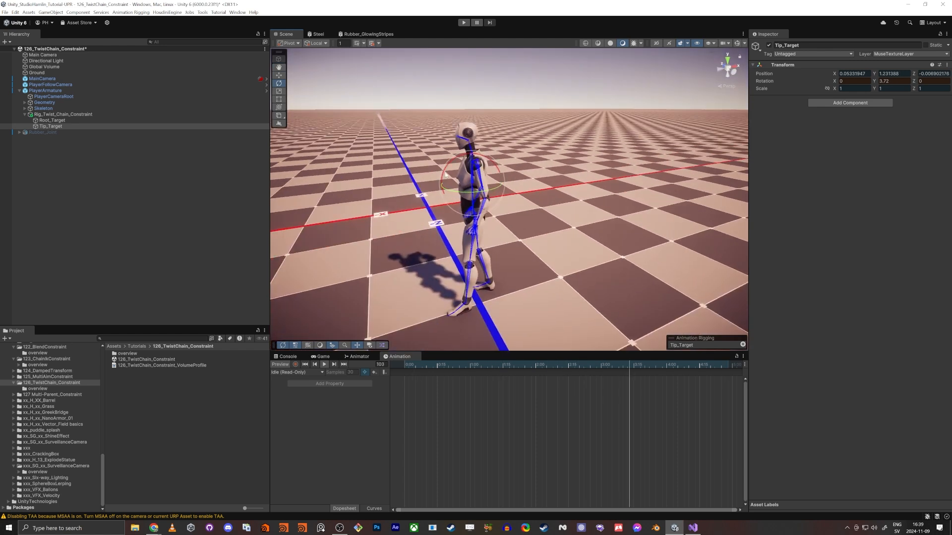
left_click_drag(449, 164, 622, 245)
key("w")
right_click_drag(461, 228, 584, 172)
key("w")
key("s")
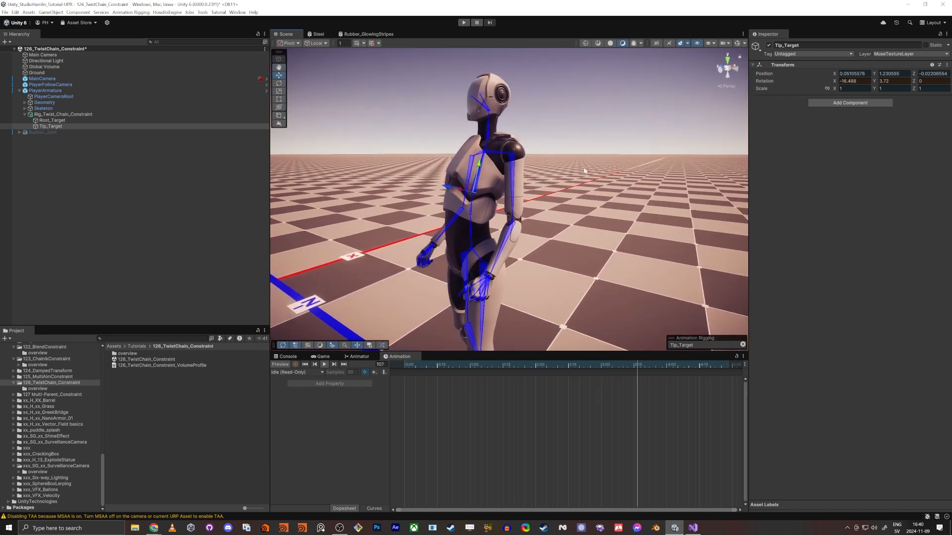
left_click(279, 365)
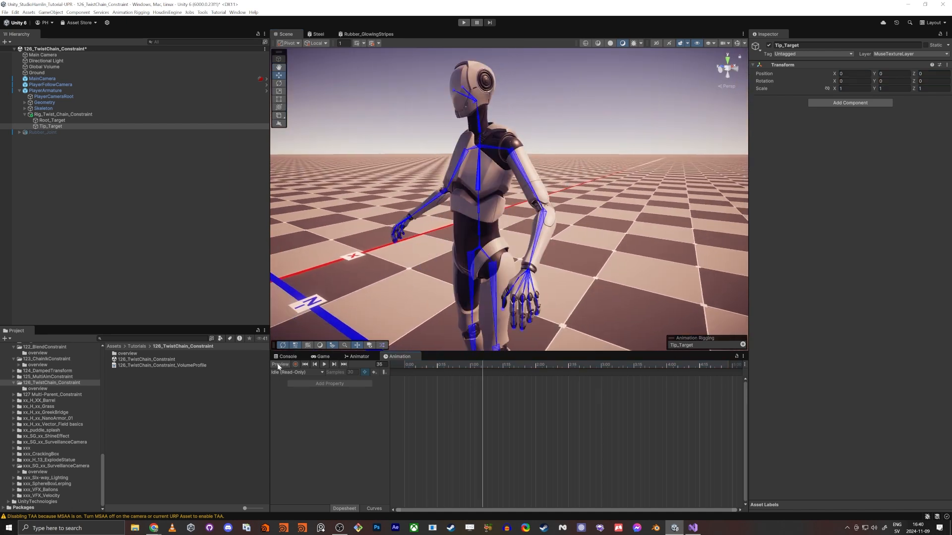
- Collapse PlayerArmature and deactivate MainCamera, PlayerFollowCamera and PlayerArmature together
left_click(19, 90)
left_click(43, 91)
left_click(38, 79, "shift")
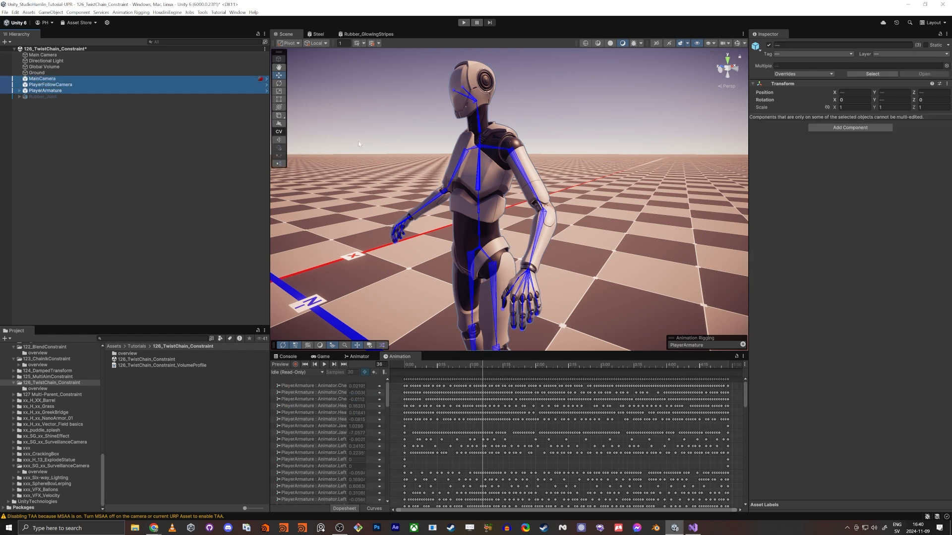
right_click_drag(427, 213, 432, 212)
key("s")
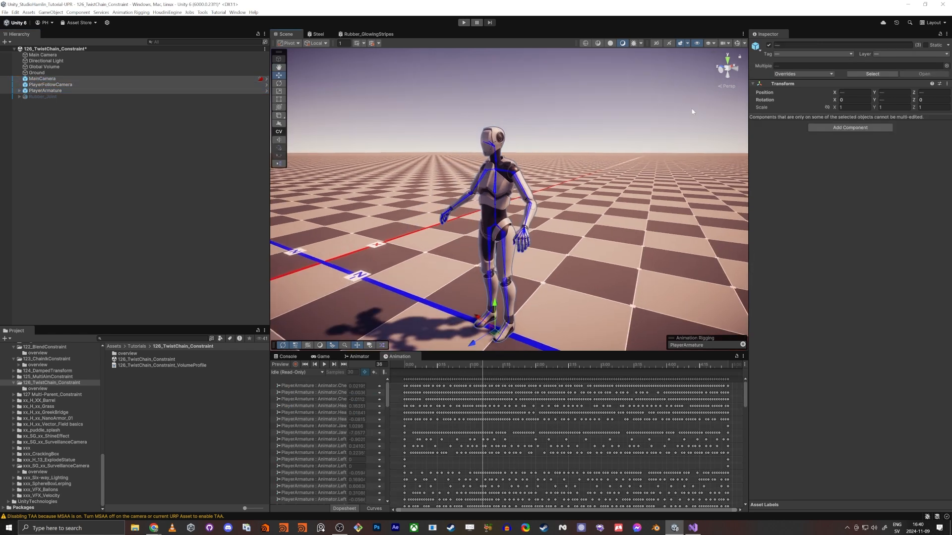
left_click(769, 46)
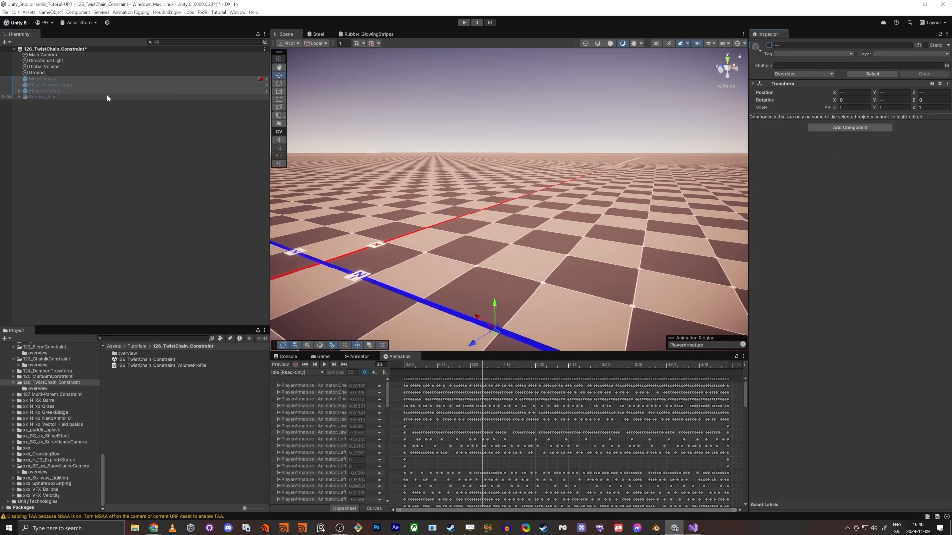
- Activate the Rubber_Joint object and bring it into view from the front
left_click(59, 97)
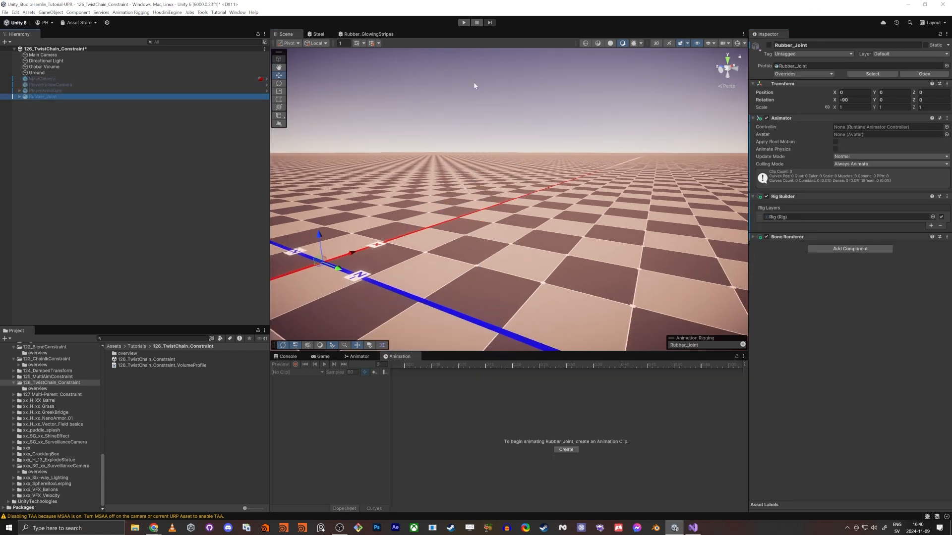
left_click(768, 45)
left_click_drag(503, 205, 564, 181, "alt")
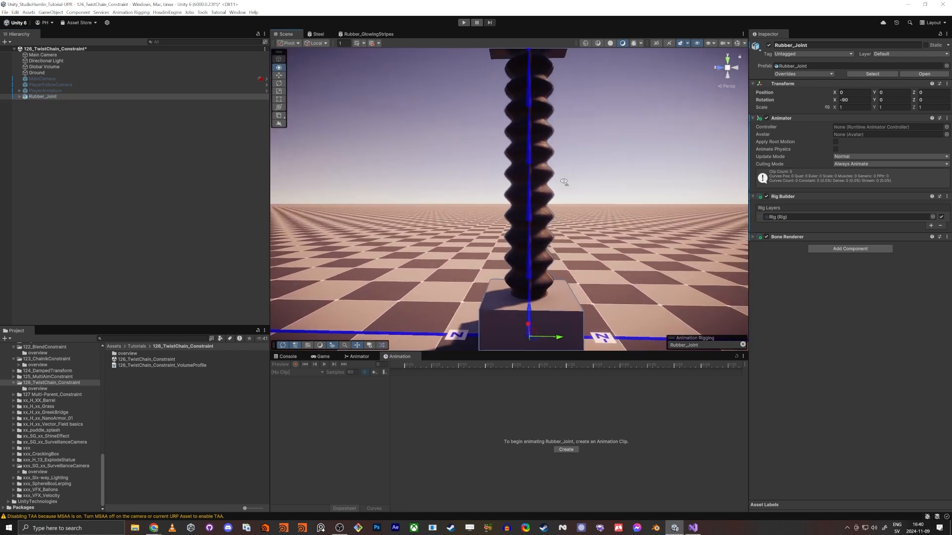
key("s")
right_click_drag(564, 181, 567, 194)
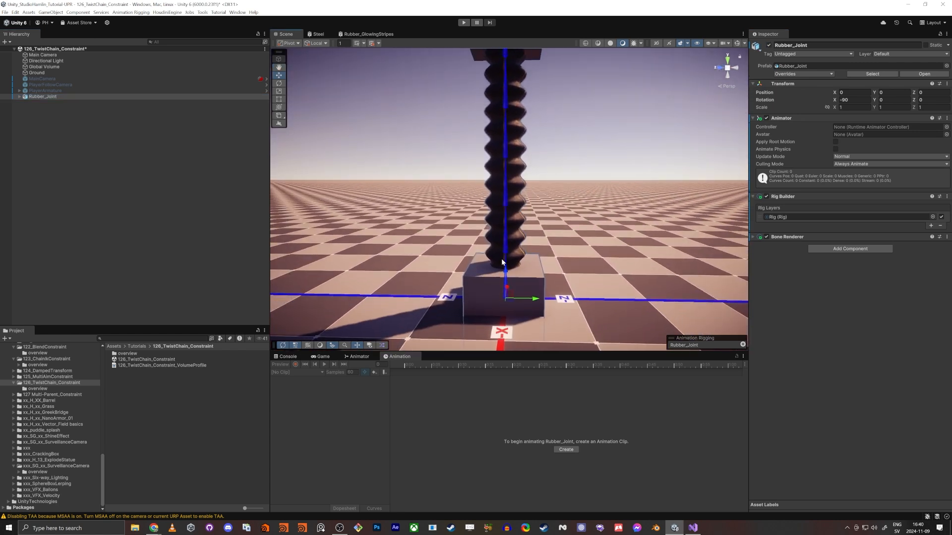
- Expand the whole Rubber_Joint hierarchy, try changing the X rotation of bone_00 through bone_06 together, and undo the change
left_click(20, 97, "alt")
left_click(37, 103)
mouse_move(441, 171)
right_mouse_down()
mouse_move(457, 132)
mouse_move(449, 164)
right_mouse_up()
left_click(43, 109)
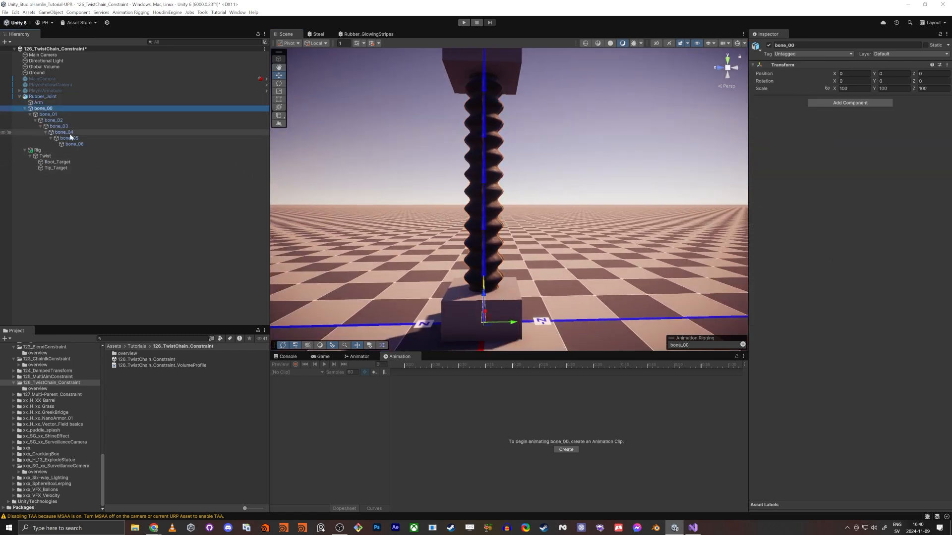
left_click(69, 144, "shift")
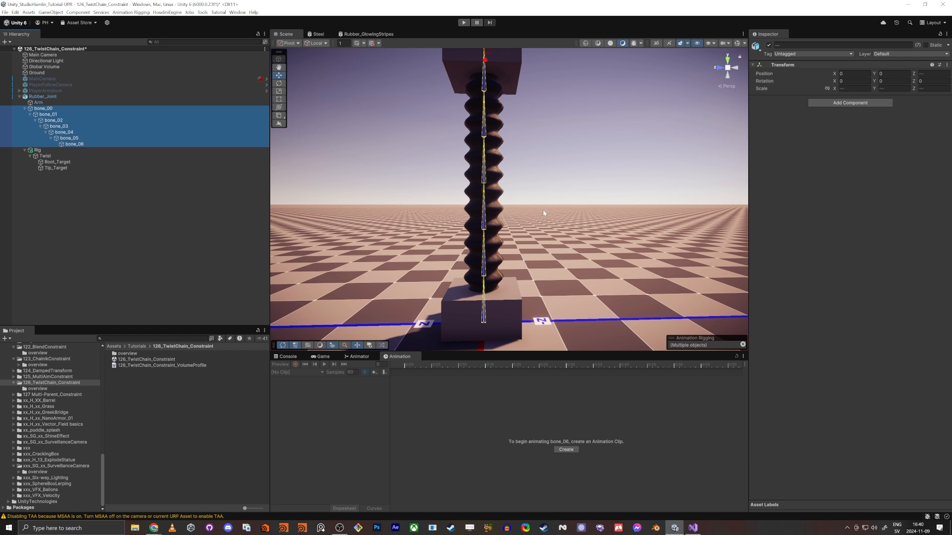
left_click_drag(835, 81, 684, 129)
key("ctrl+z")
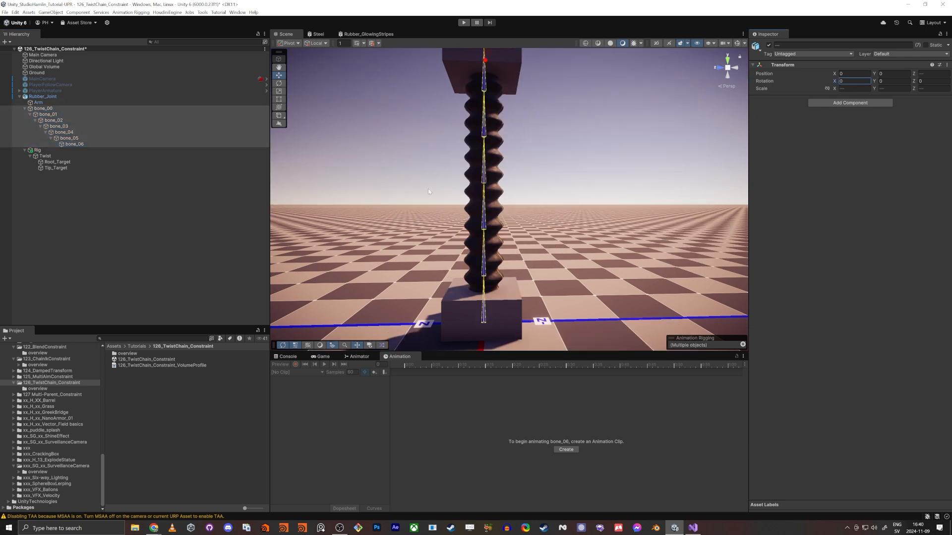
- Examine Rubber_Joint's Rig, the Twist Chain Constraint settings on Twist, and the Root_Target and Tip_Target objects
left_click(40, 150)
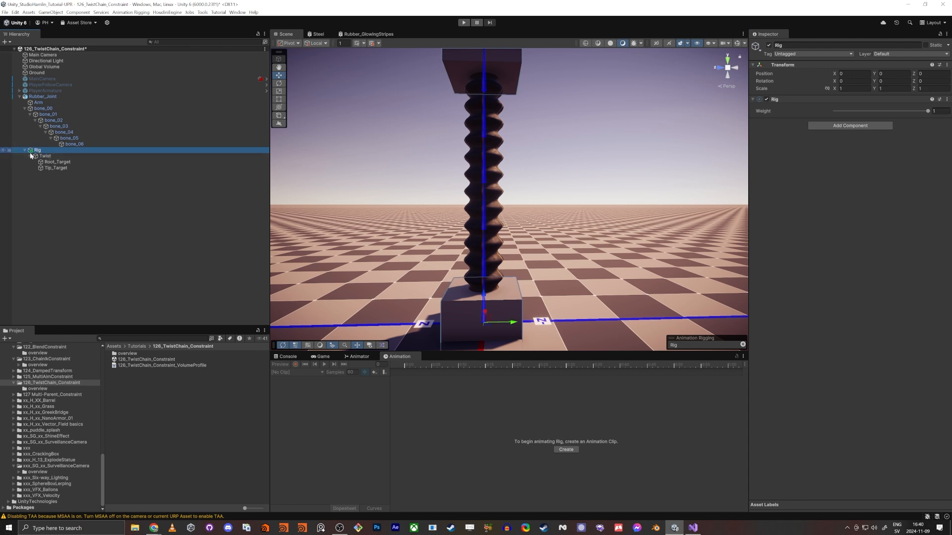
left_click(43, 156)
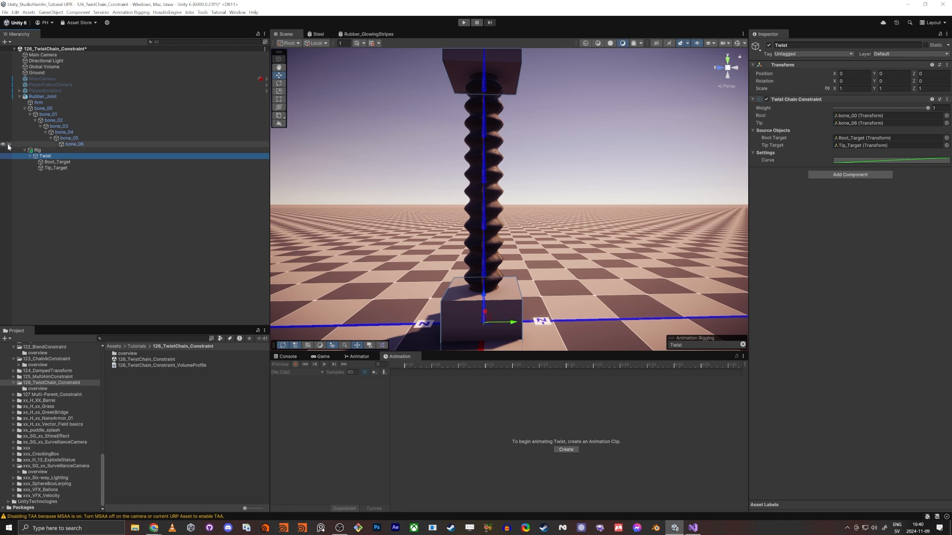
left_click(48, 162)
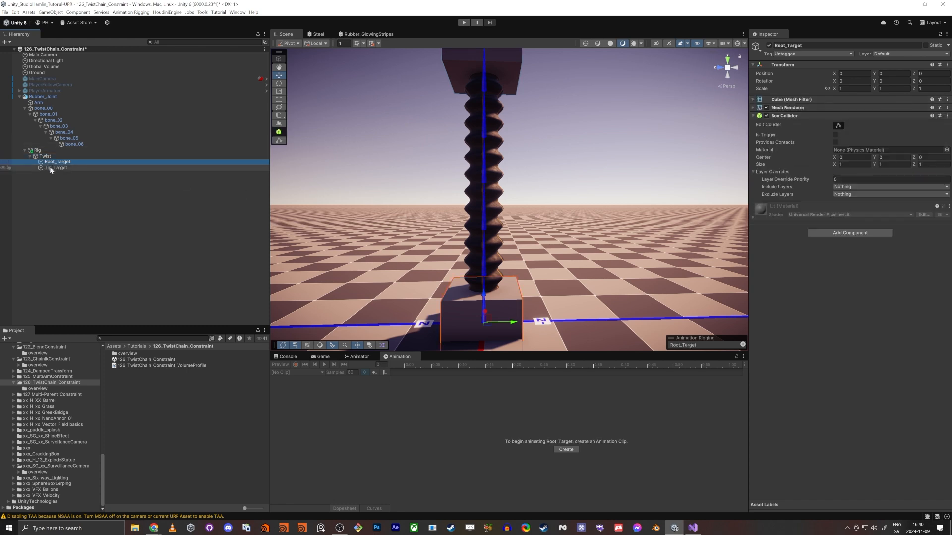
left_click(47, 168)
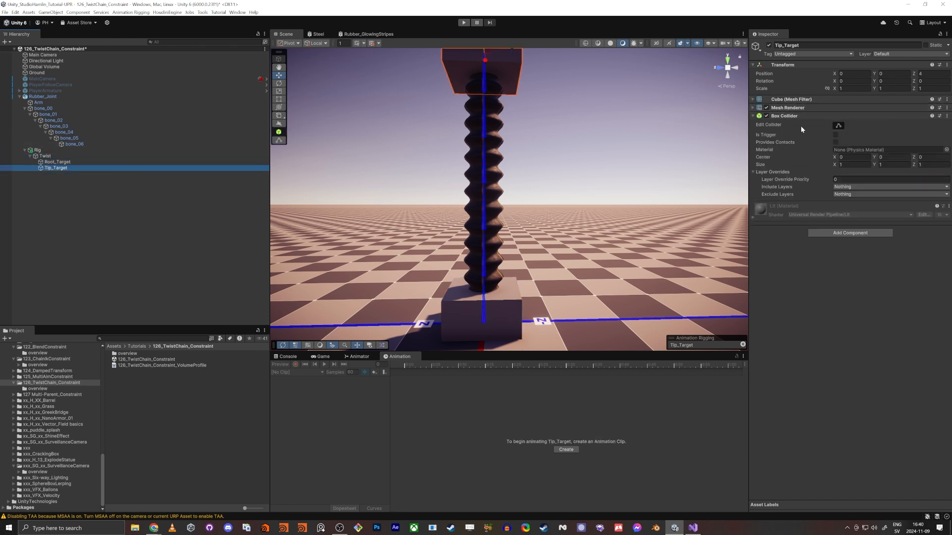
- Remove the Box Collider from both Root_Target and Tip_Target and disable their Mesh Renderers
left_click(112, 160, "shift")
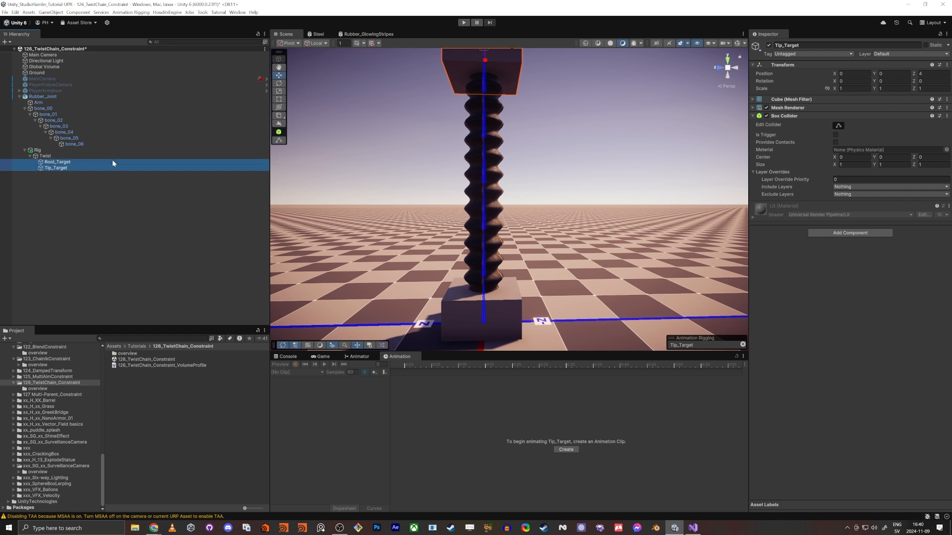
right_click_drag(538, 294, 510, 250)
key("f")
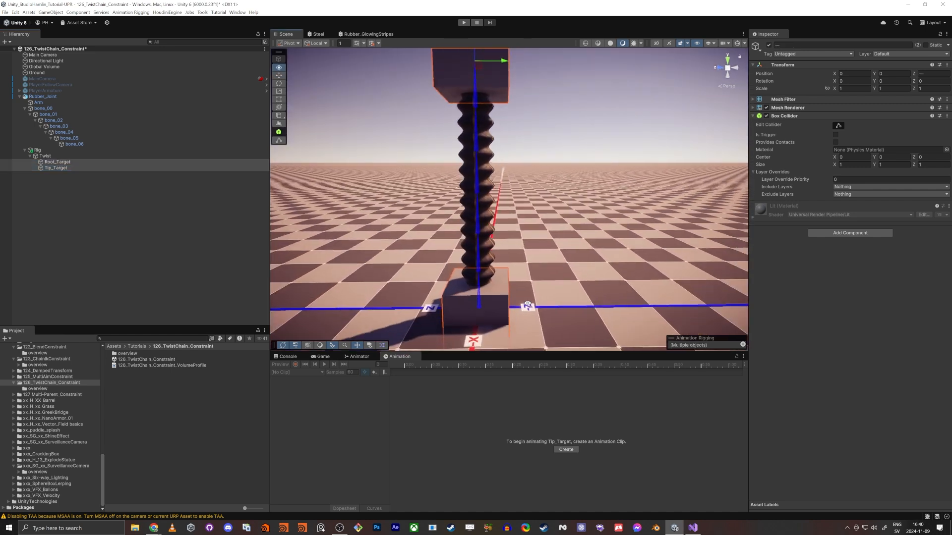
right_click(784, 116)
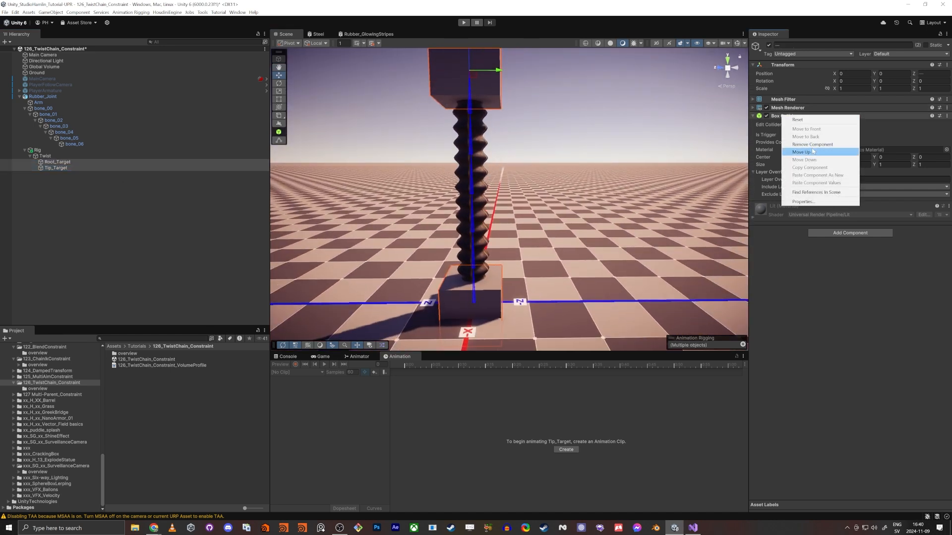
left_click(798, 143)
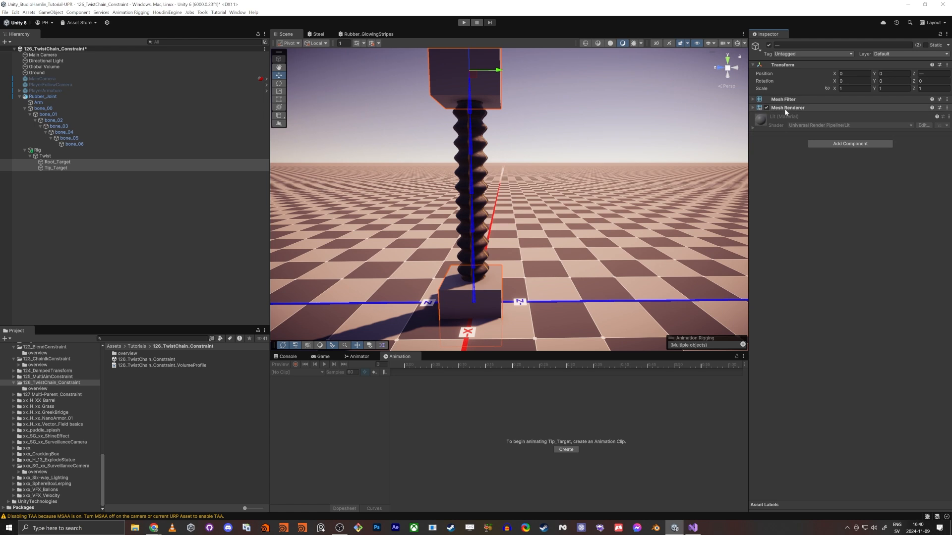
left_click(766, 108)
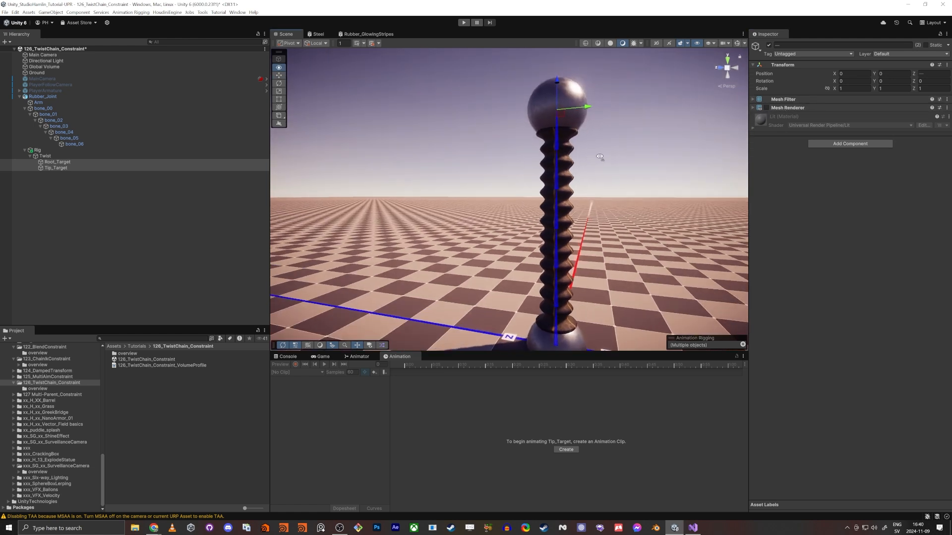
- Enter Play mode and rotate Rubber_Joint's Root_Target about its X axis to about 42° to bend the joint
left_click(463, 22)
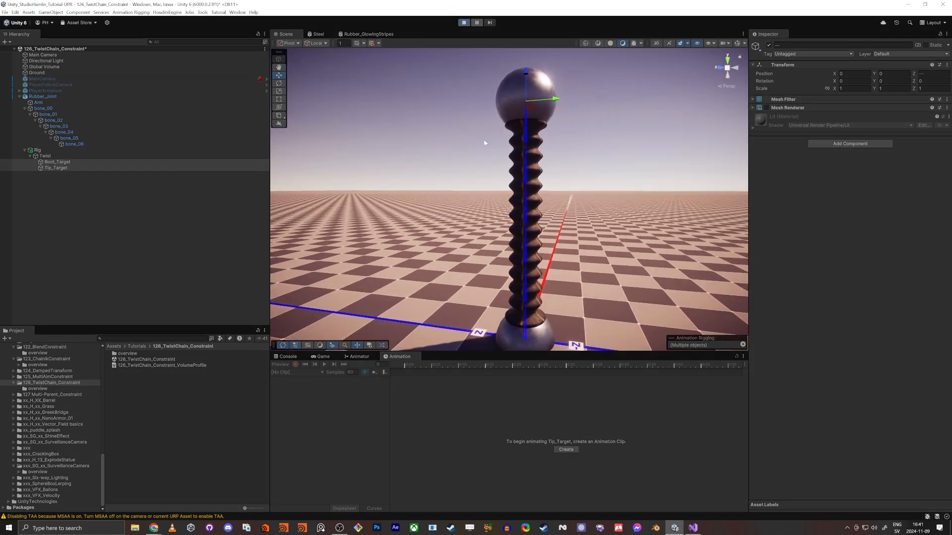
key("s")
key("d")
right_click_drag(476, 138, 438, 159)
left_click(62, 162)
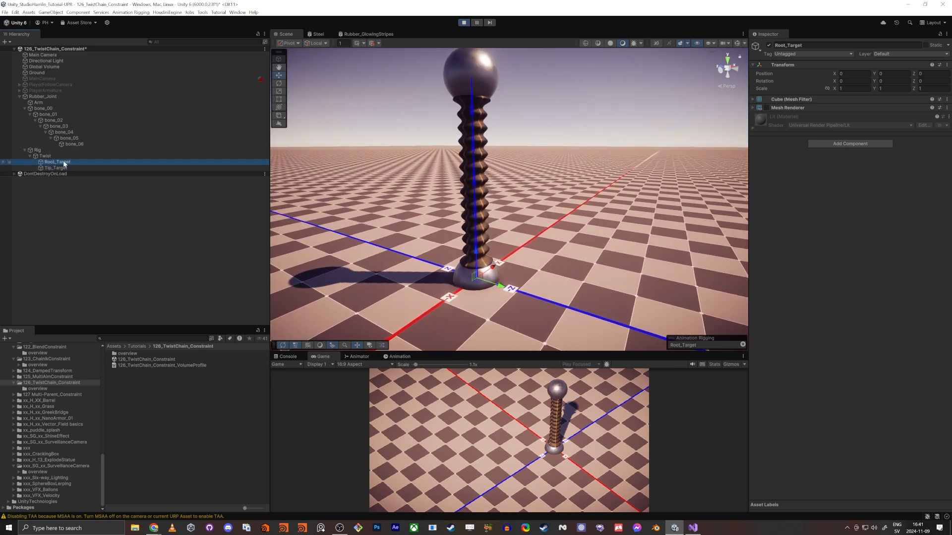
key("e")
left_click_drag(495, 277, 495, 297)
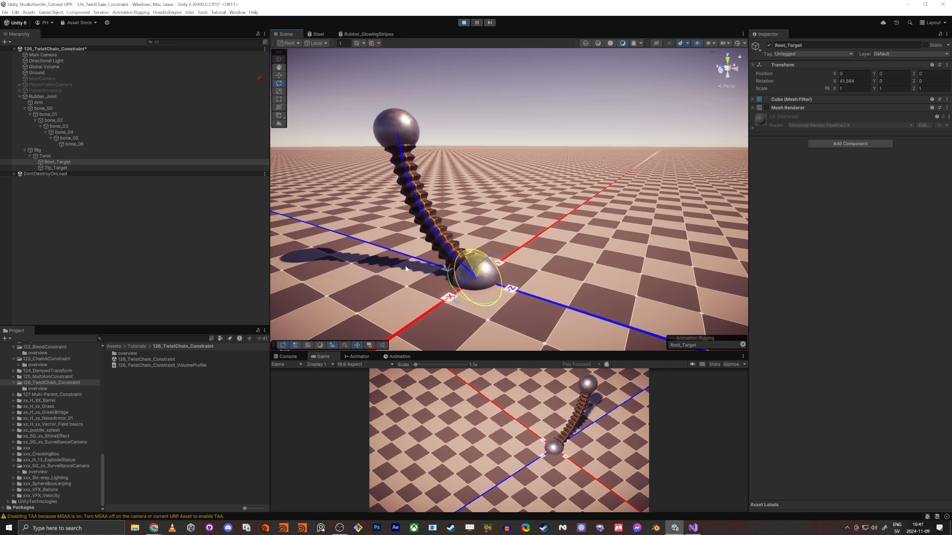
- Rotate Tip_Target about its X axis to about 83° and Root_Target about its X axis to about 61°
left_click(54, 168)
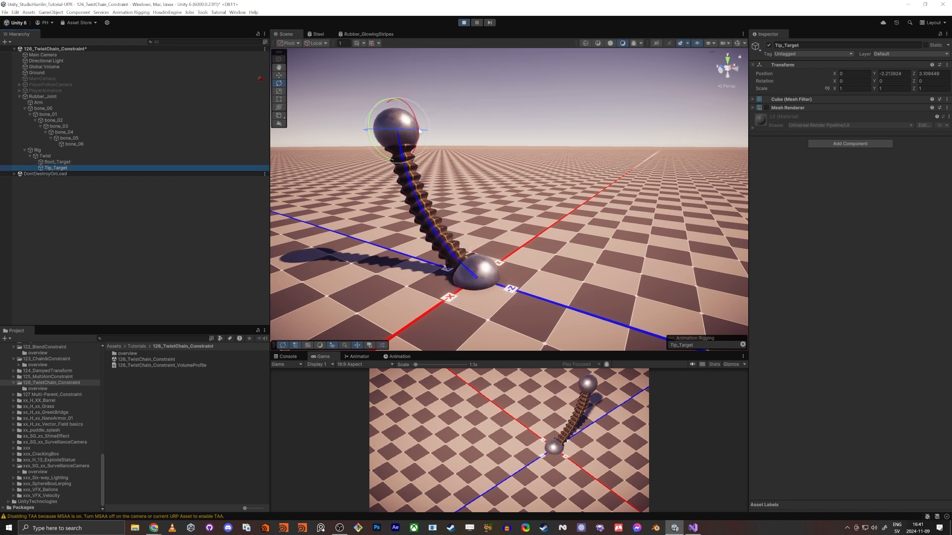
left_click_drag(417, 144, 400, 46)
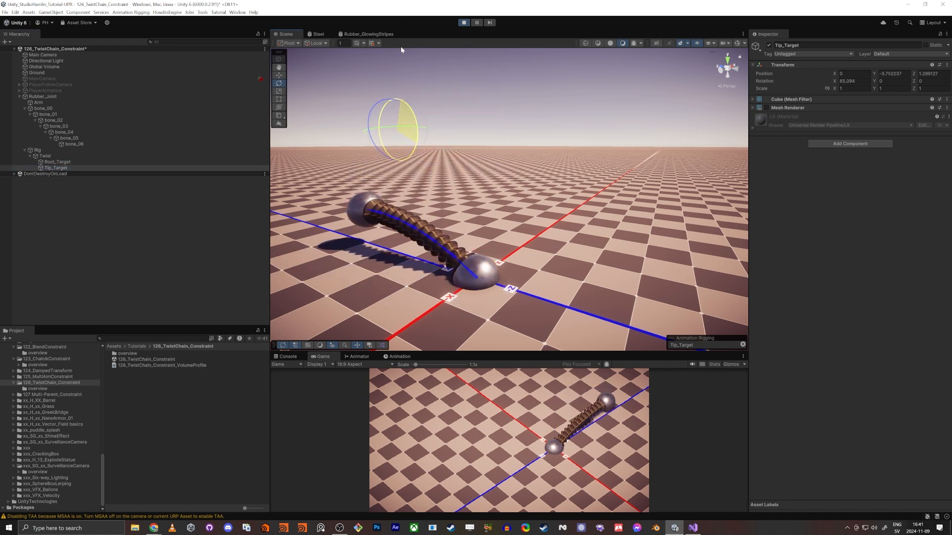
left_click(55, 162)
left_click_drag(481, 305, 305, 68)
key("ctrl+z")
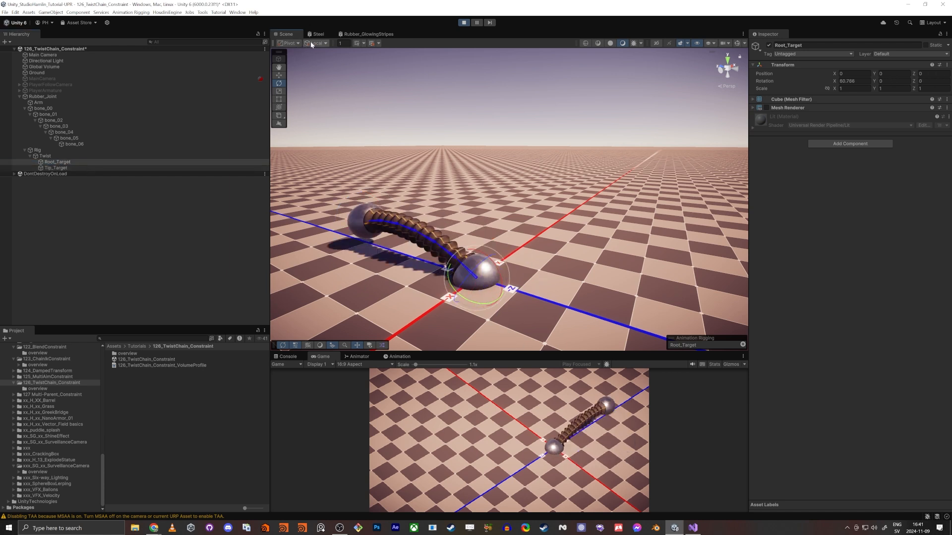
- Switch the handle orientation to Global and rotate Root_Target about the vertical axis to a Y rotation of about 53°
left_click(316, 44)
left_click(320, 52)
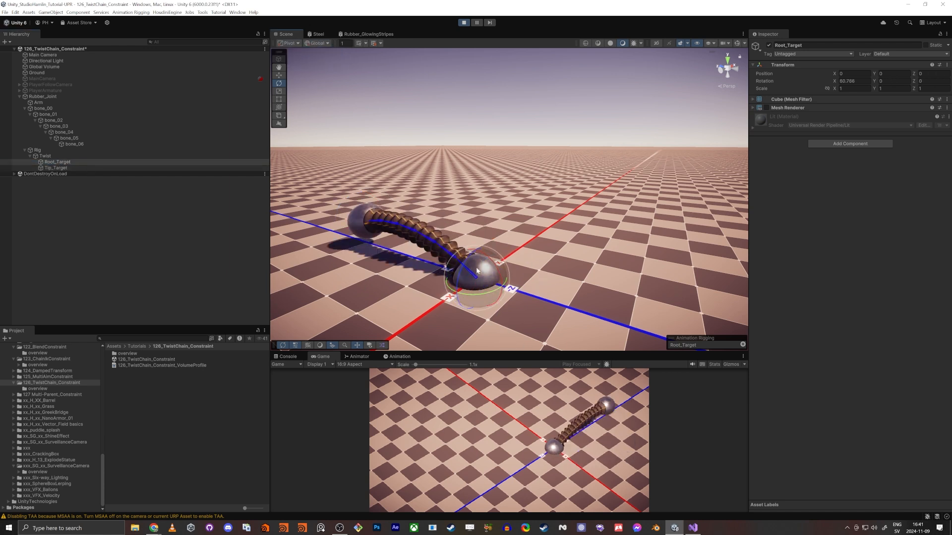
left_click_drag(494, 295, 449, 303)
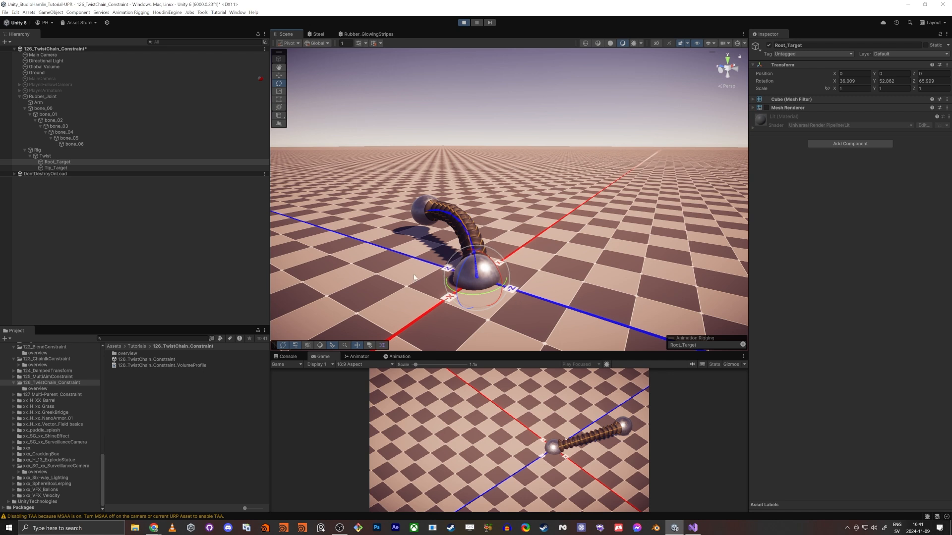
- Exit Play mode and open the 126_TwistChain_Constraint_Mechanics_overview scene from the overview folder of 126_TwistChain_Constraint
left_click_drag(347, 265, 417, 281, "alt")
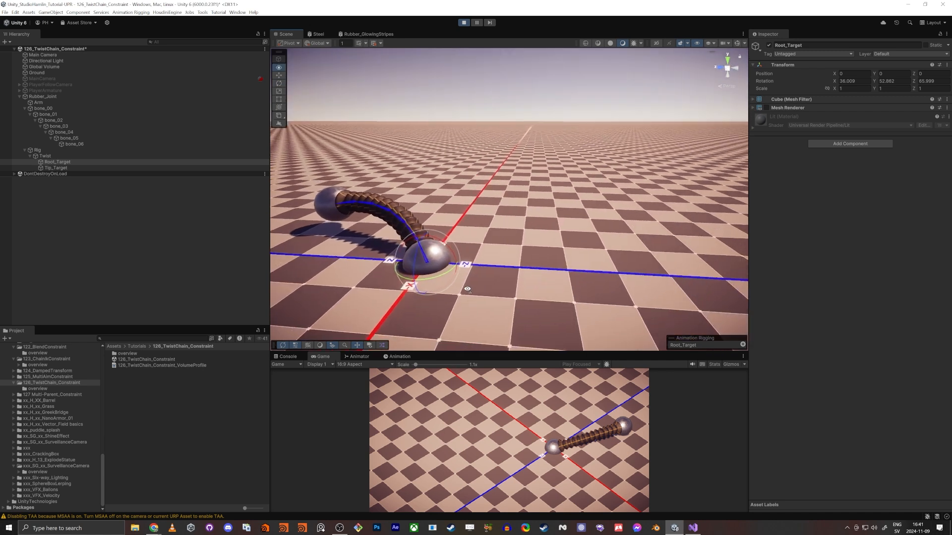
middle_click_drag(418, 281, 467, 283)
left_click(35, 389)
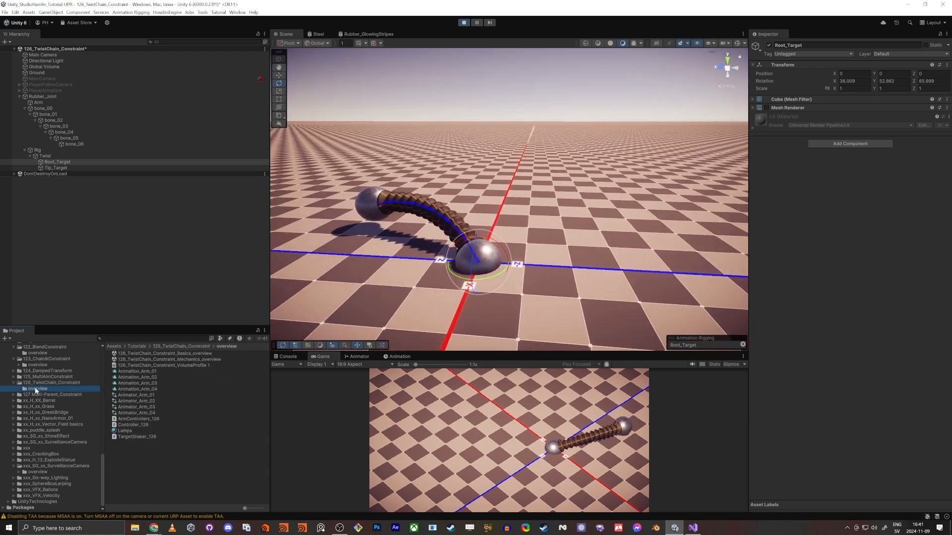
double_click(151, 359)
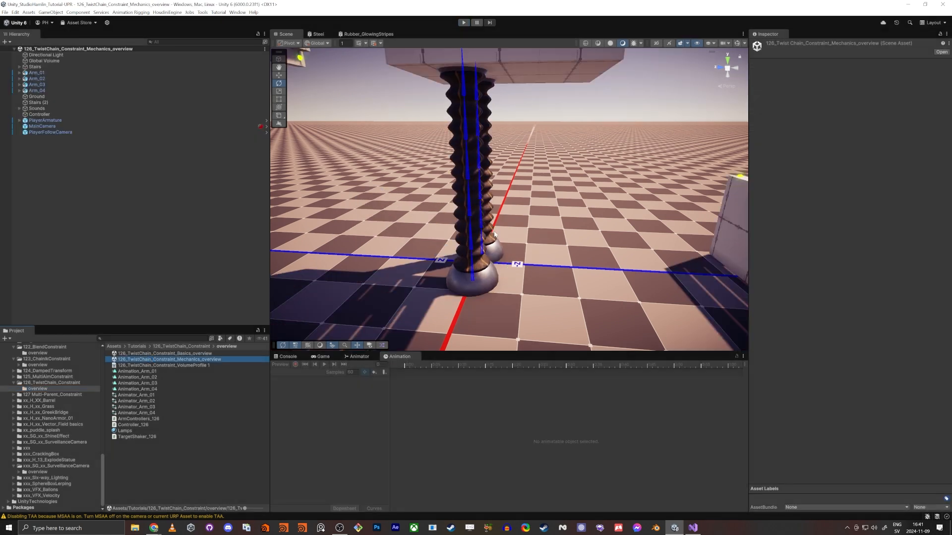
- Run the mechanics overview scene in Play mode and examine the bending arms, from close up and from a distance that includes the stairs and character
right_click_drag(561, 195, 570, 204)
right_click_drag(347, 199, 436, 204)
key("w")
key("d")
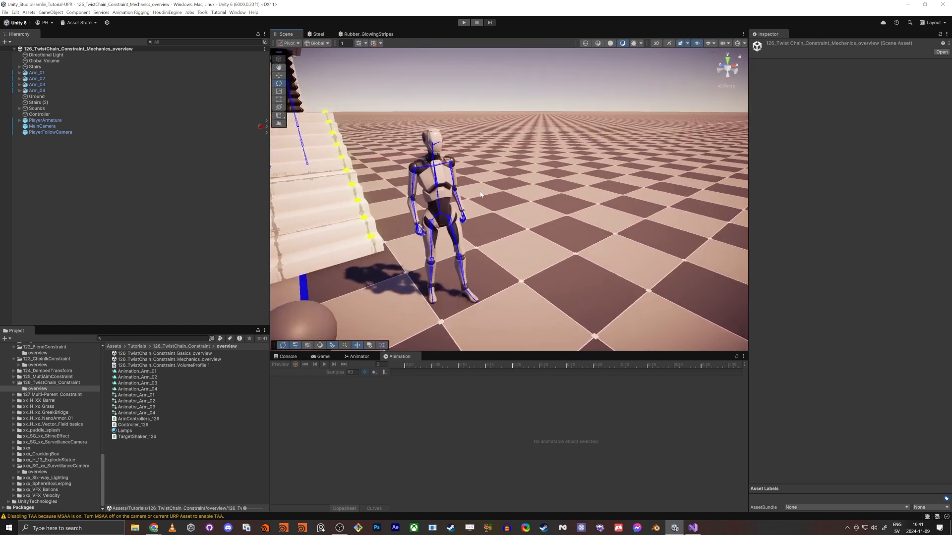
left_click(464, 23)
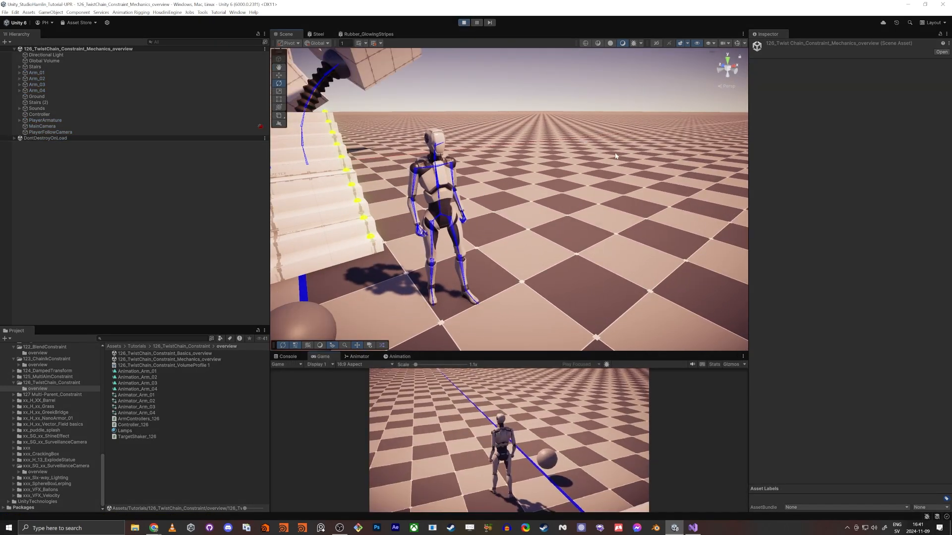
key("a")
right_click_drag(317, 119, 479, 137)
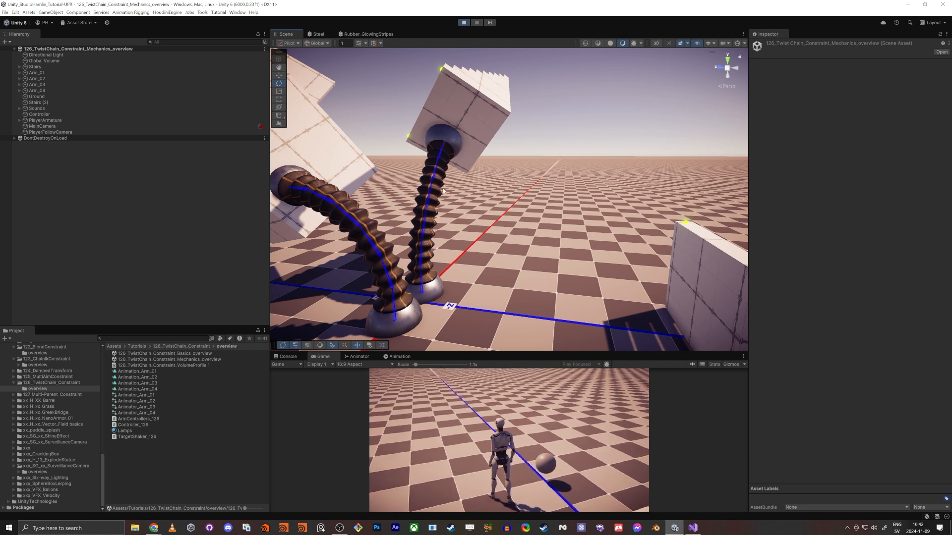
right_click_drag(436, 265, 418, 289)
key("s")
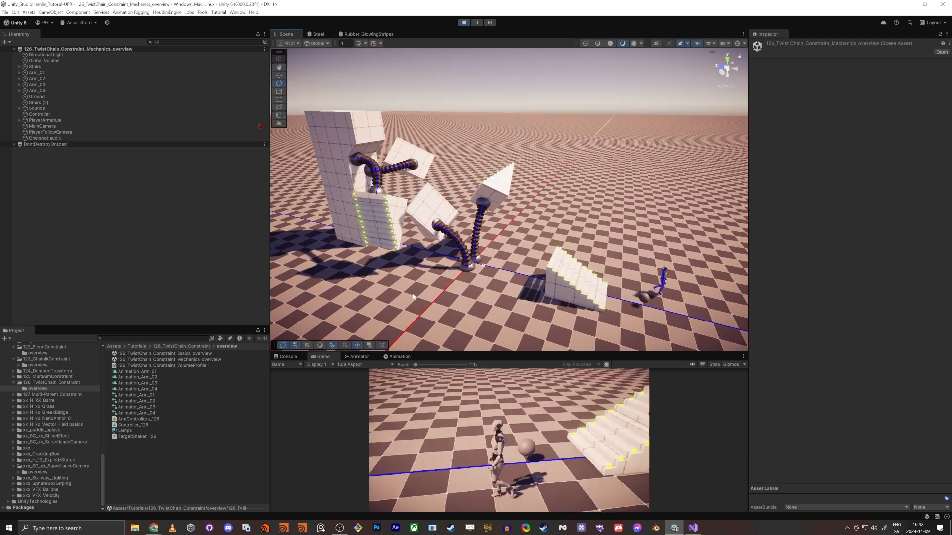